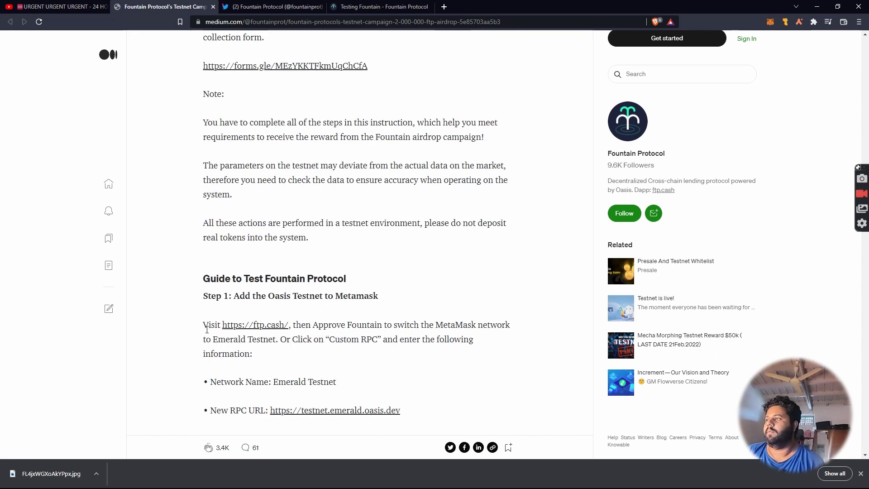
Open the ftp.cash link from the guide's Get Testnet Tokens section and connect MetaMask Account 1 to the site
scroll(210, 263, up, 1)
scroll(210, 263, down, 3)
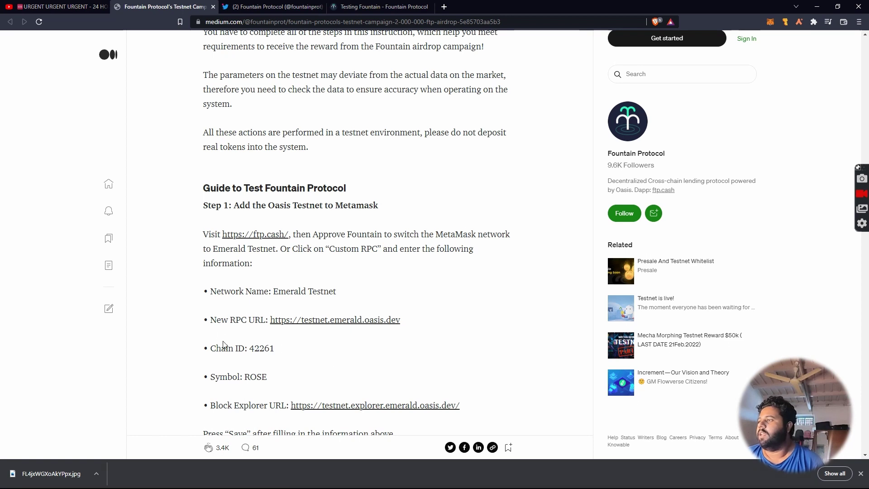
scroll(225, 352, up, 3)
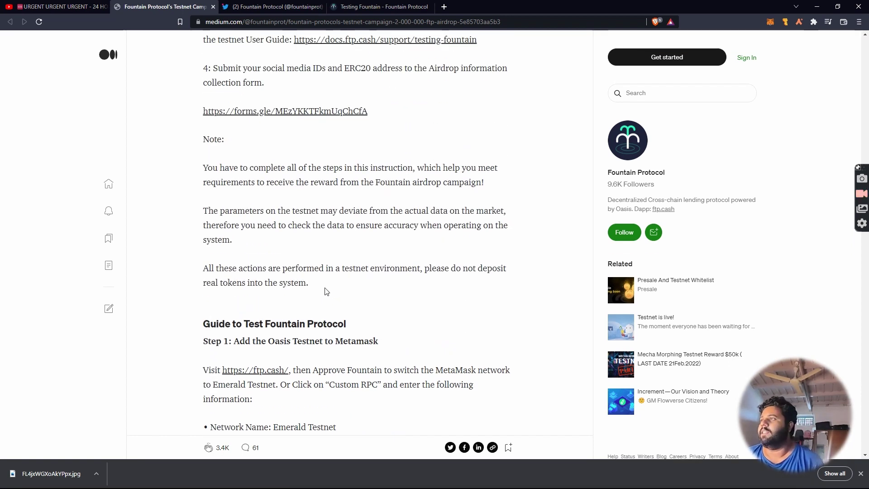
scroll(326, 290, down, 8)
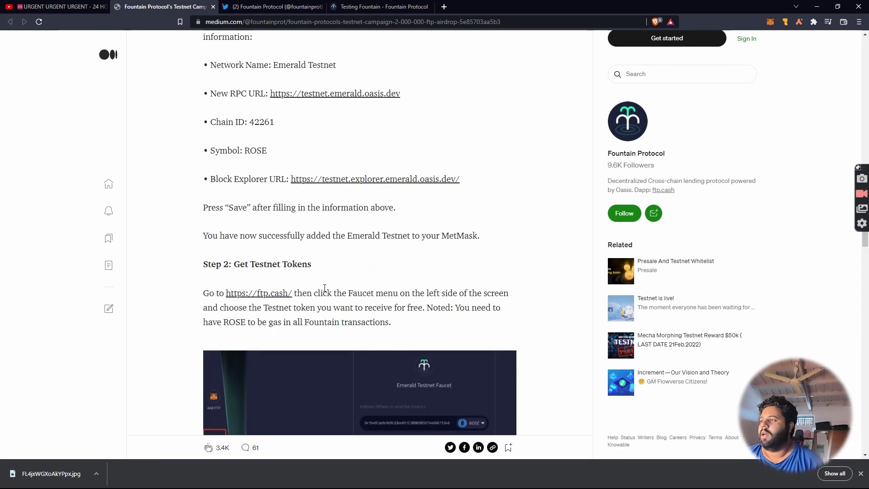
scroll(276, 250, down, 3)
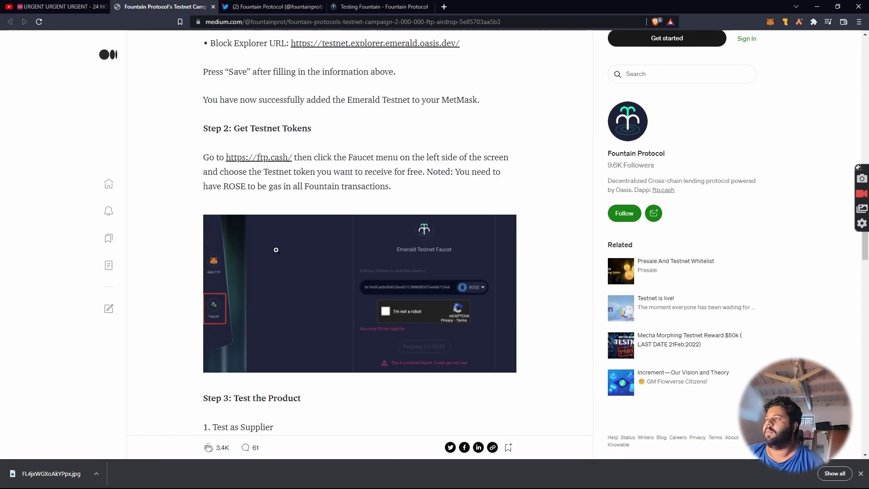
click(261, 157)
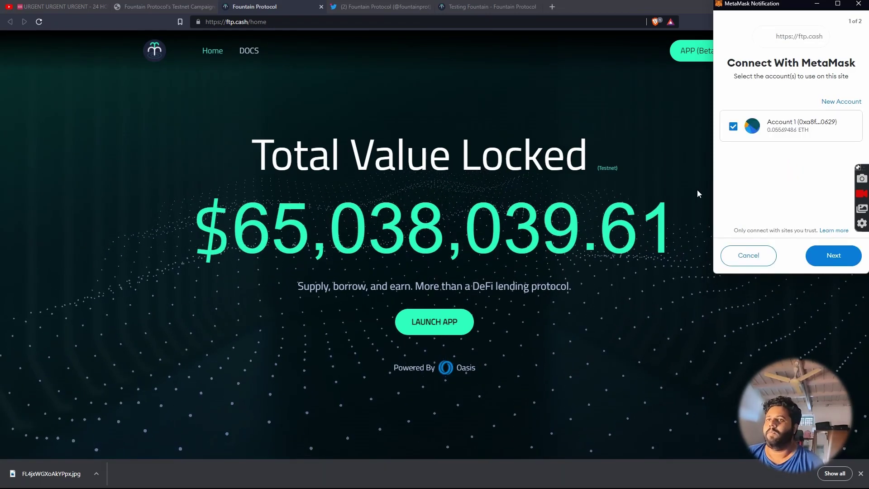
click(838, 253)
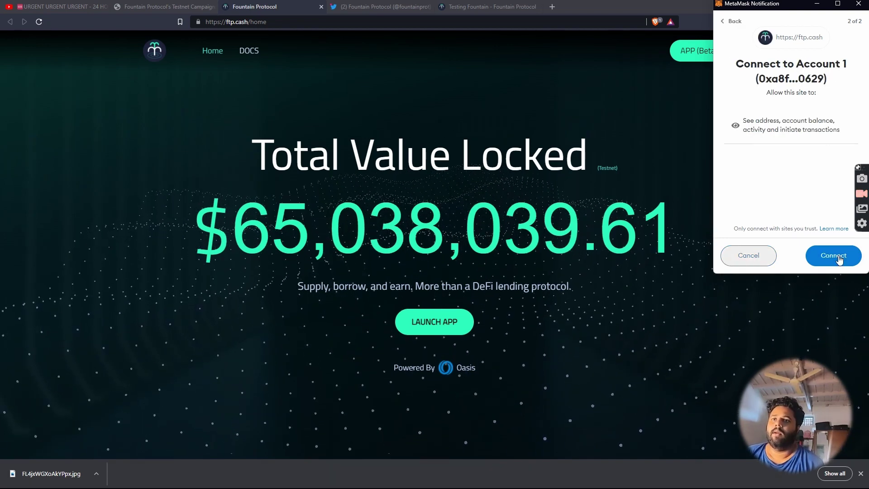
click(839, 256)
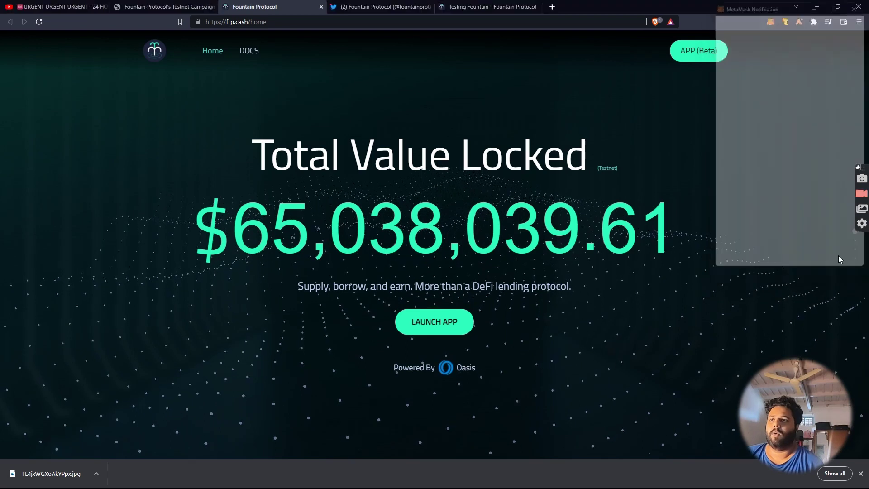
Launch the Fountain app and approve adding the Emerald Testnet network to MetaMask and switching to it
click(460, 322)
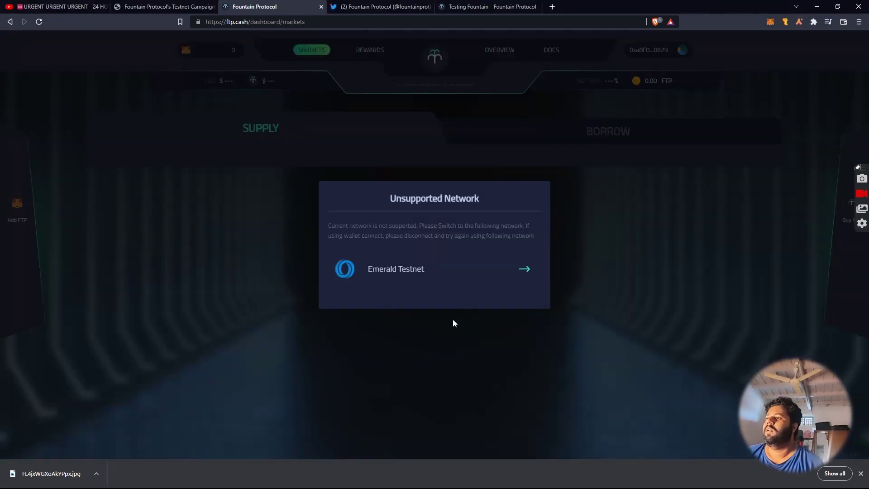
click(421, 283)
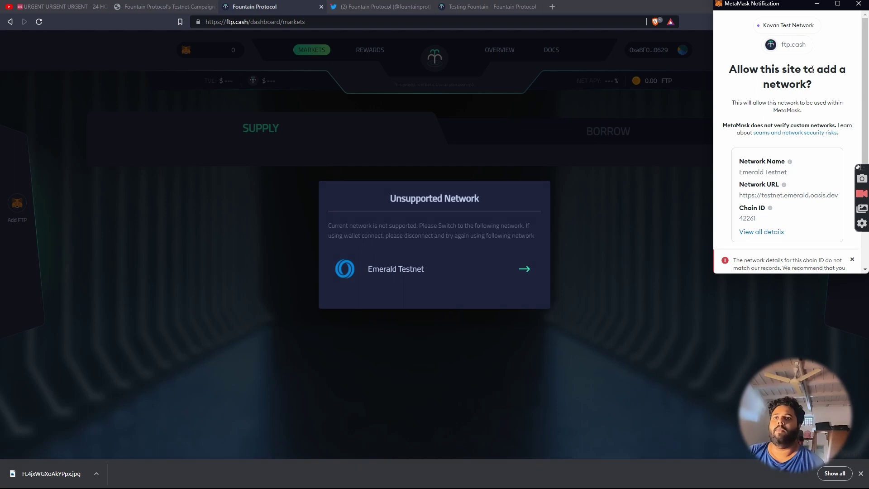
scroll(788, 181, down, 3)
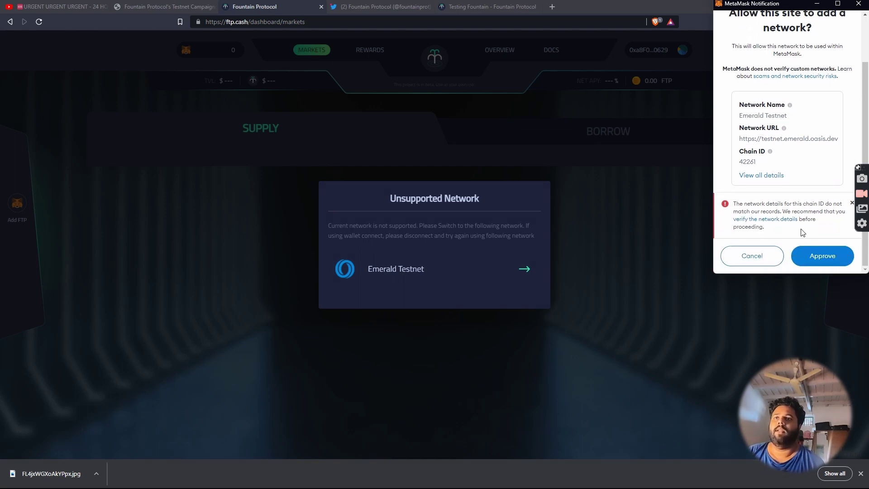
click(811, 256)
click(814, 262)
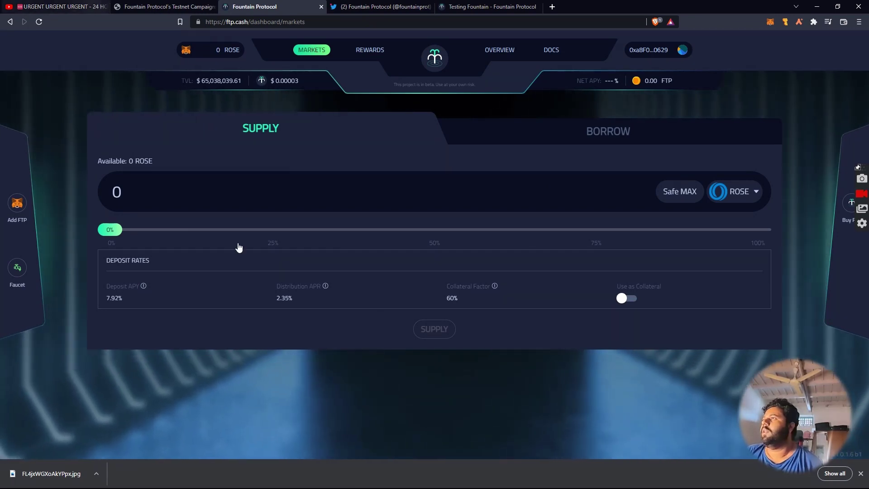
Read the campaign article's Step 3 on testing as a supplier, enlarge its Supplied table image, and bring up the Testing Fountain docs
click(152, 4)
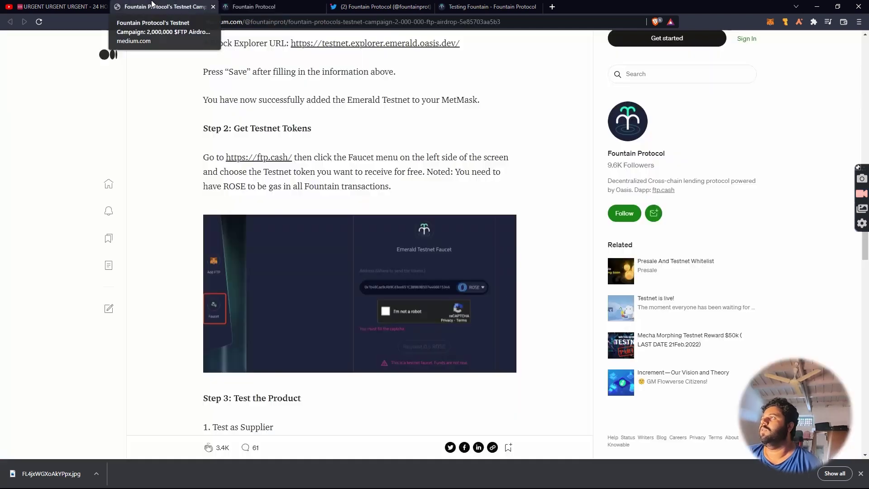
scroll(201, 343, down, 5)
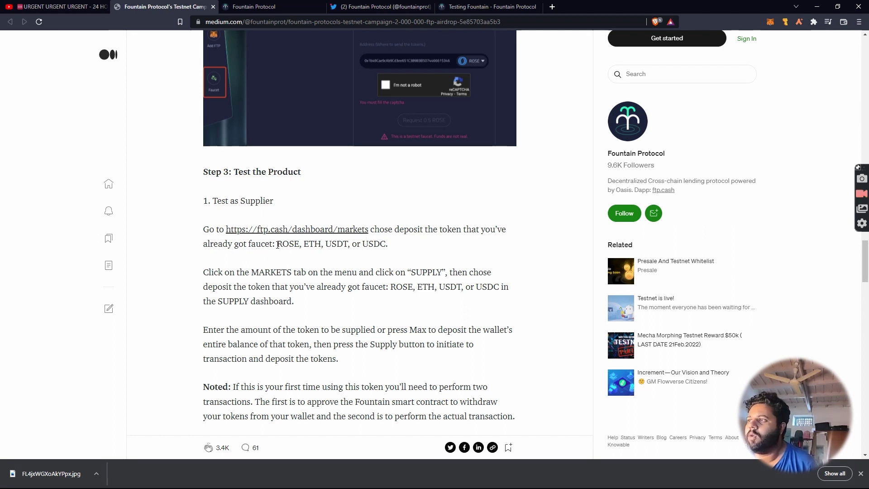
drag(278, 244, 386, 248)
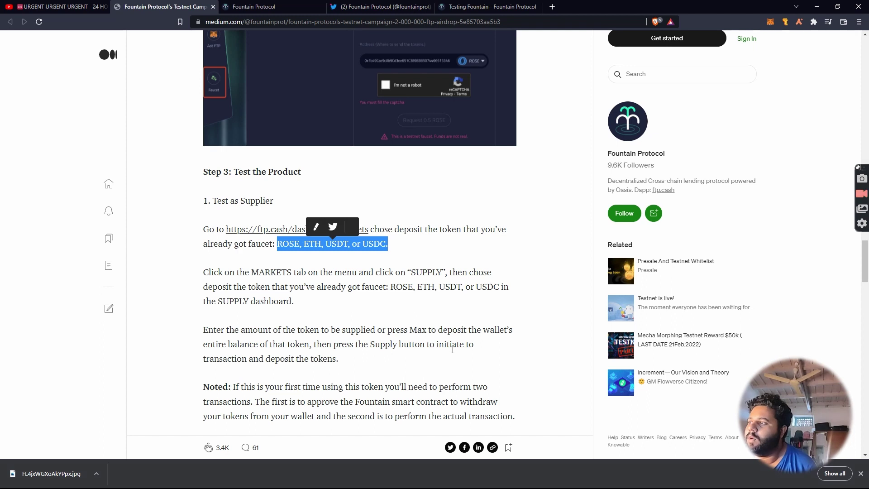
scroll(306, 368, down, 7)
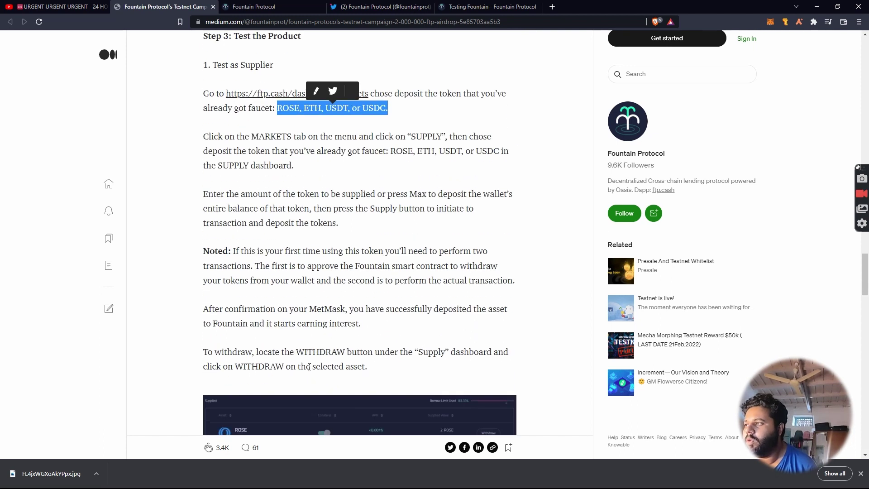
click(292, 277)
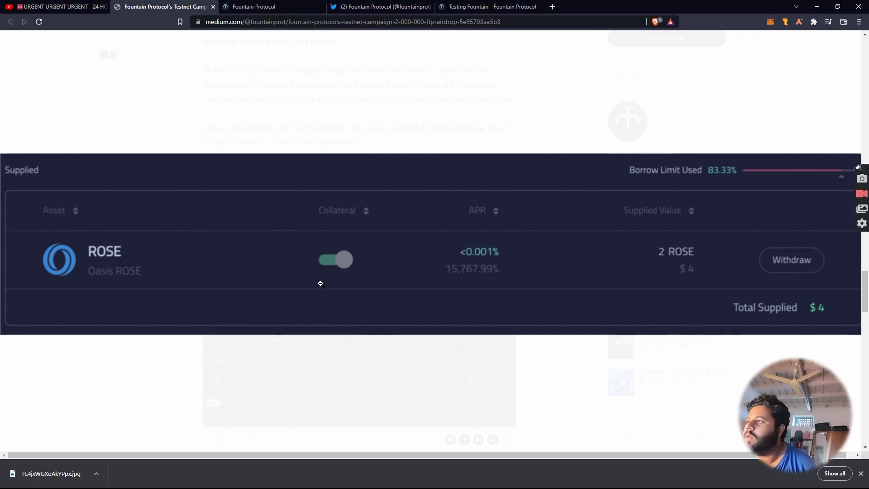
click(743, 135)
scroll(208, 206, up, 3)
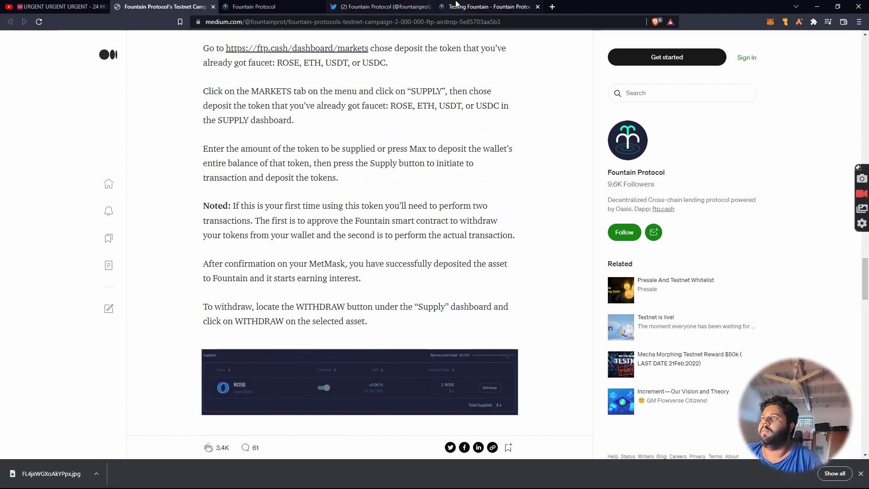
click(486, 6)
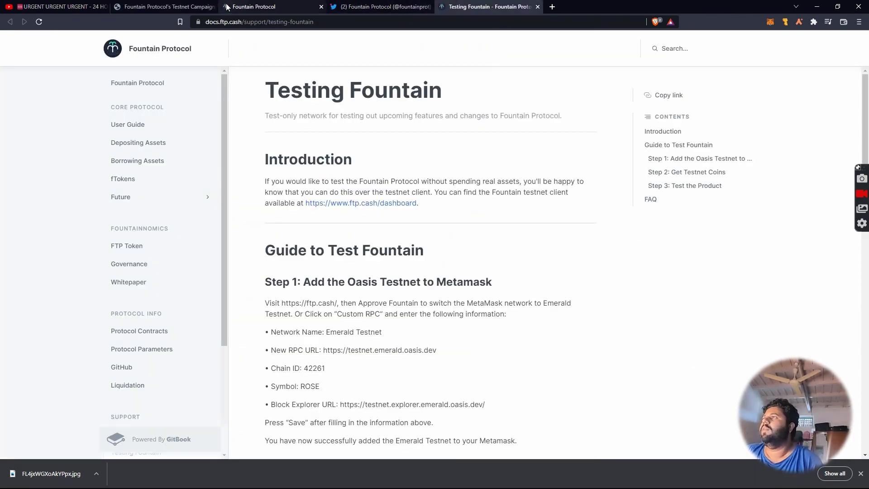
Request 1 ROSE for the wallet from the Emerald Testnet faucet, and check the assets in MetaMask
click(251, 7)
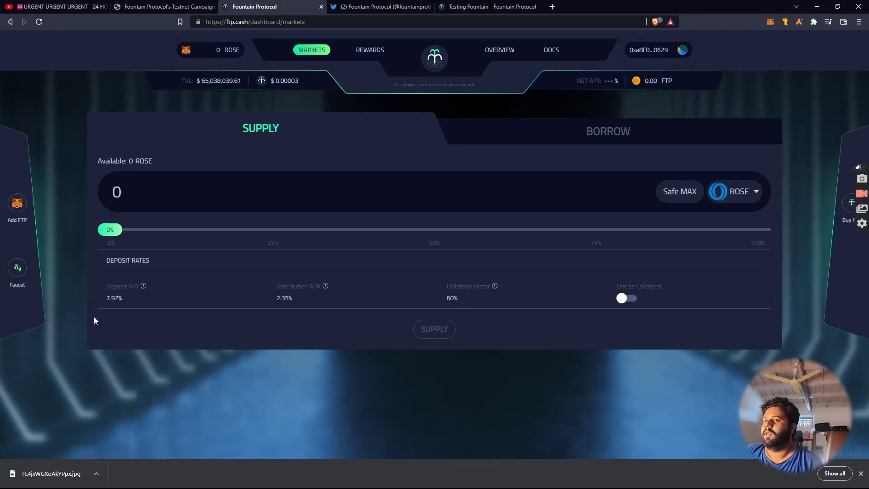
click(17, 277)
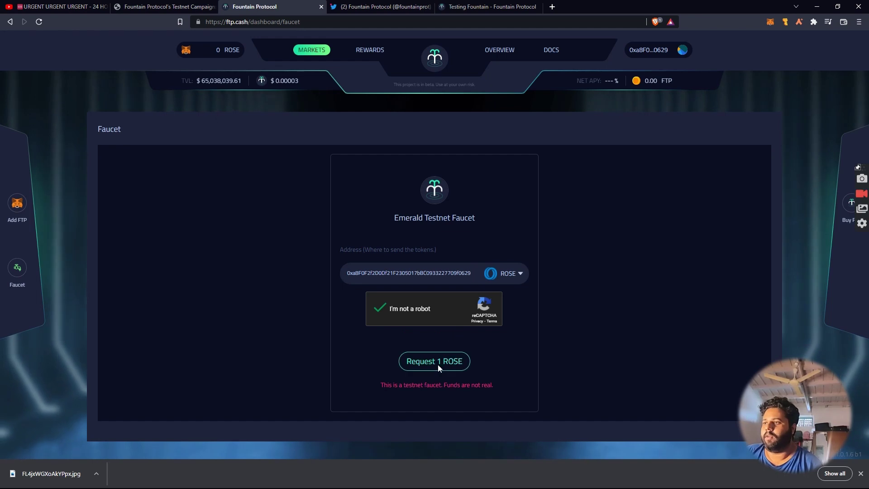
click(438, 365)
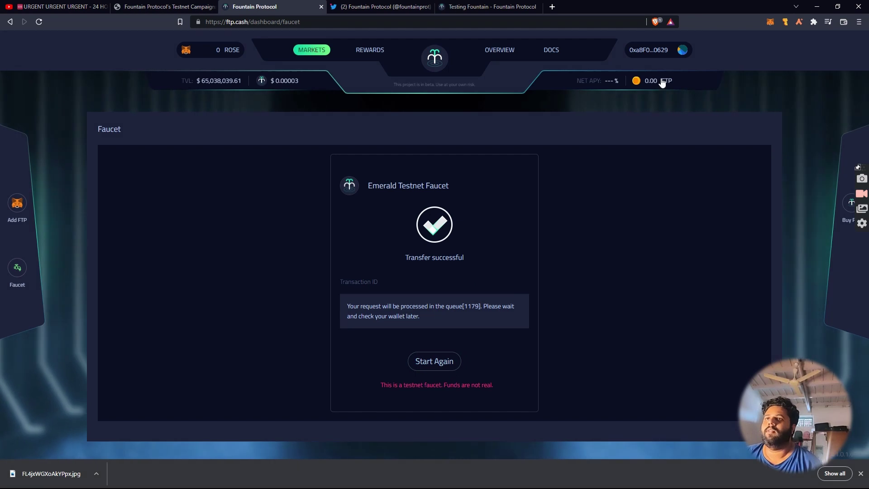
click(765, 21)
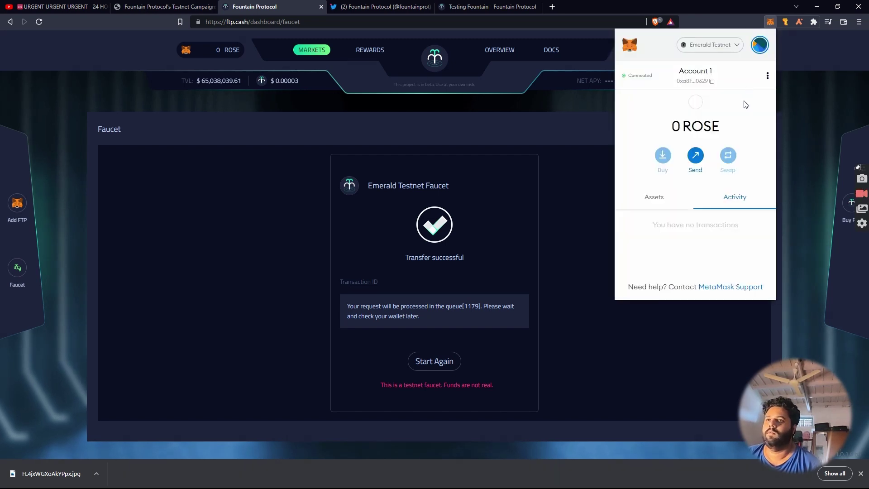
click(658, 208)
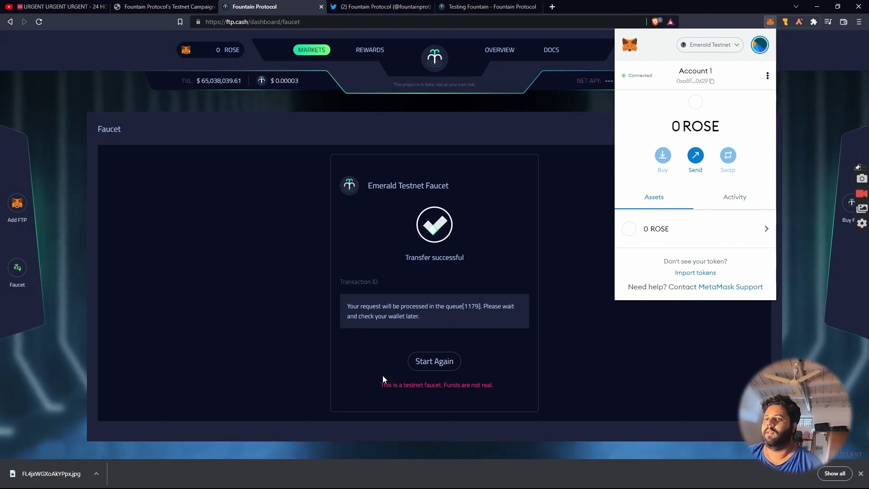
Start another faucet request and fill in the recipient address with the account address copied from MetaMask
click(433, 362)
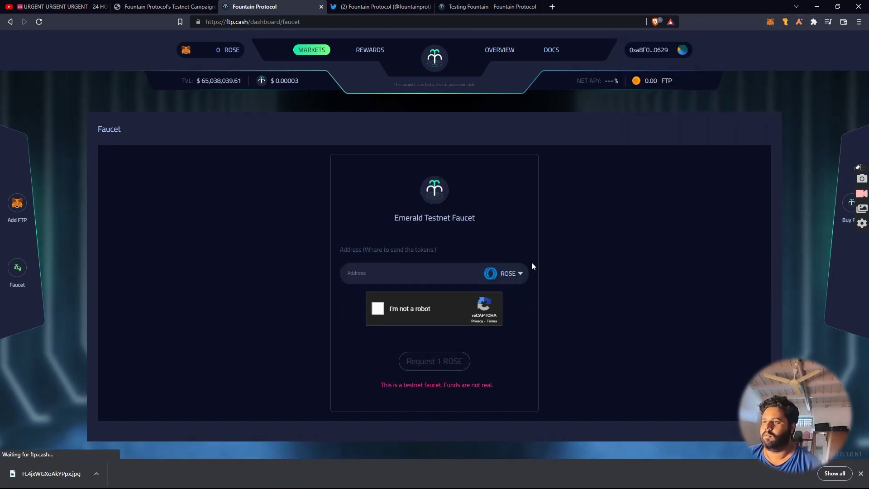
click(520, 275)
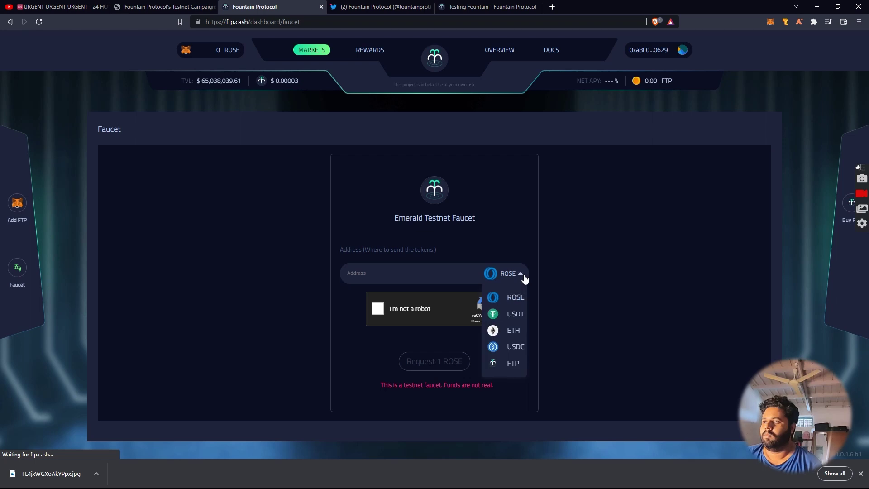
click(771, 24)
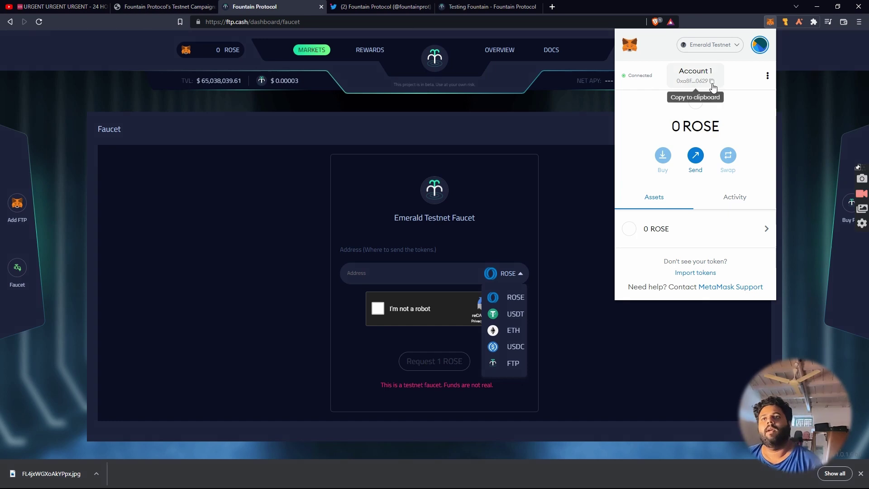
click(712, 82)
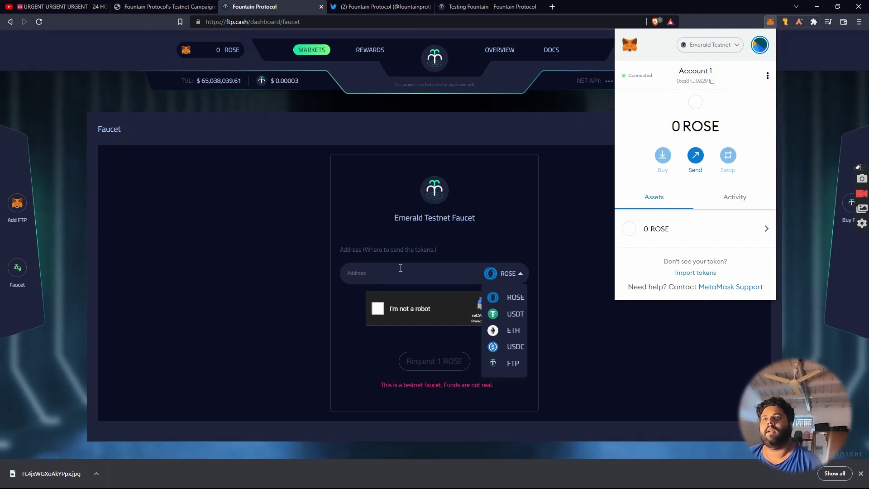
click(401, 273)
right_click(400, 271)
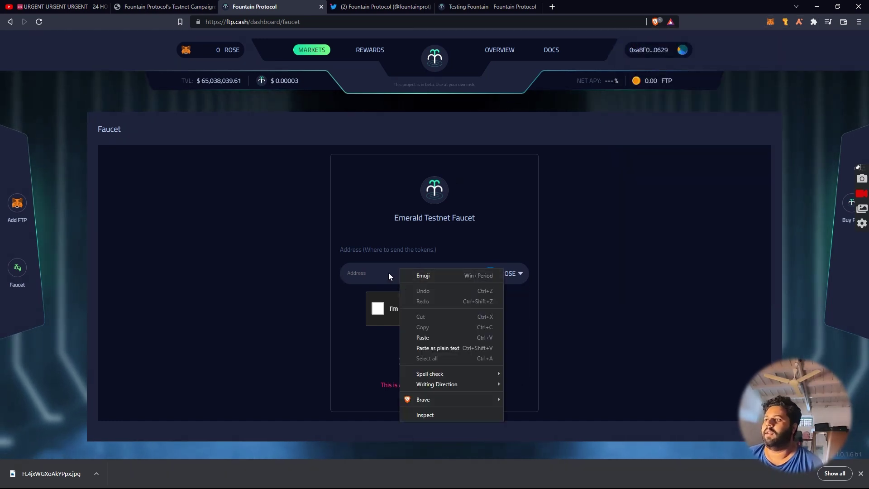
click(418, 344)
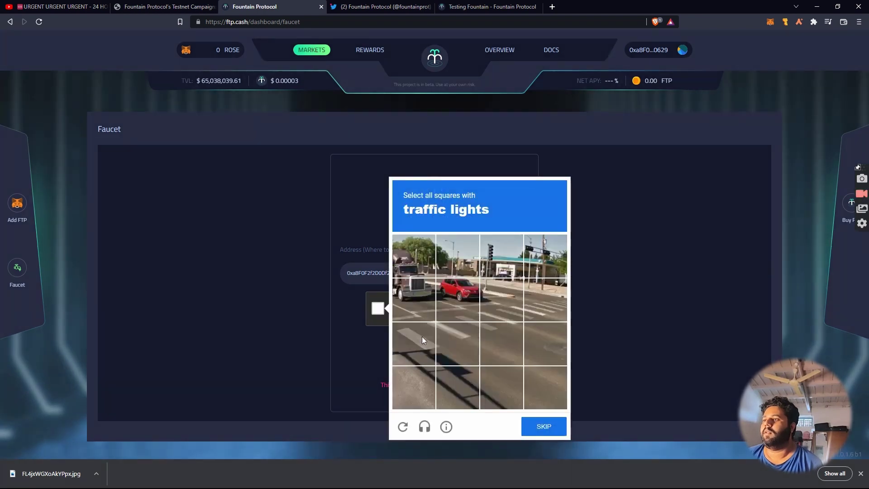
Mark the last two squares of the first and second rows in the traffic lights captcha and submit it
click(512, 249)
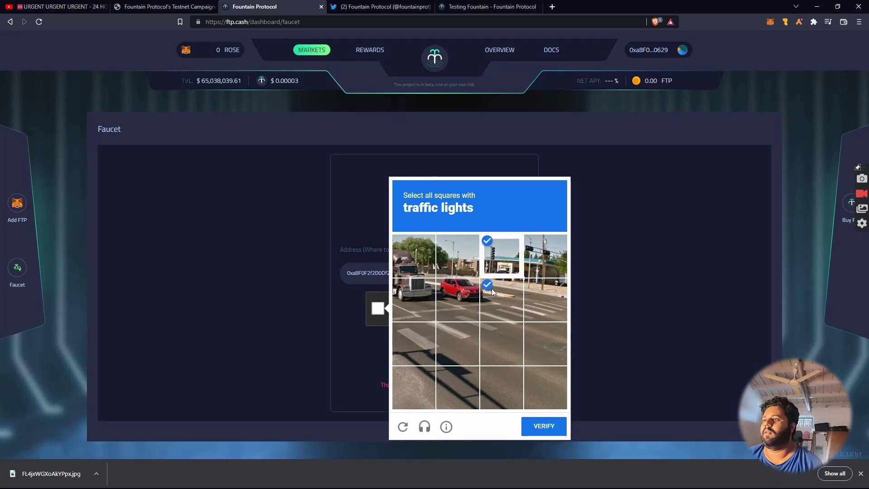
click(491, 289)
click(556, 255)
click(541, 296)
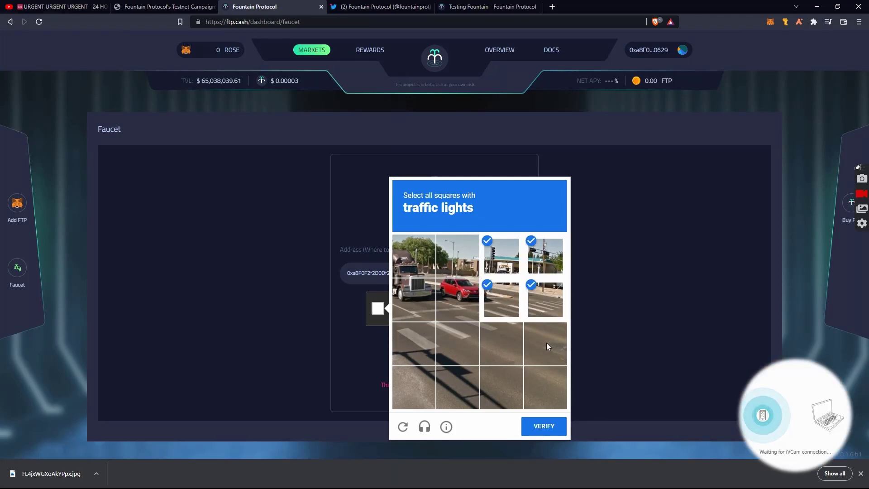
click(546, 426)
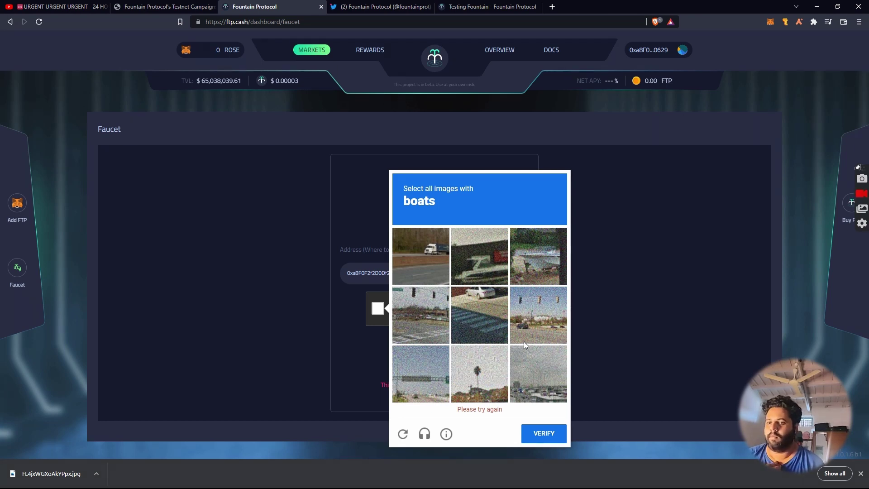
Mark the last image of every row plus the first row's middle image in the boats captcha and submit it
click(524, 376)
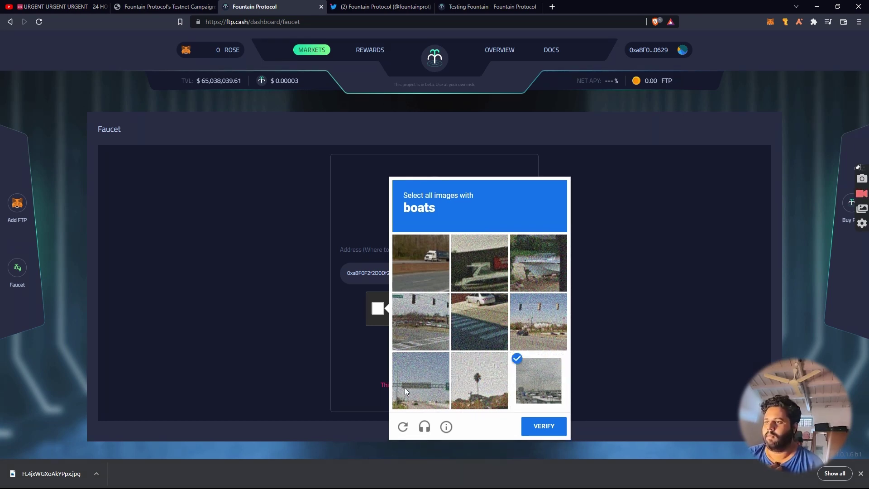
click(534, 326)
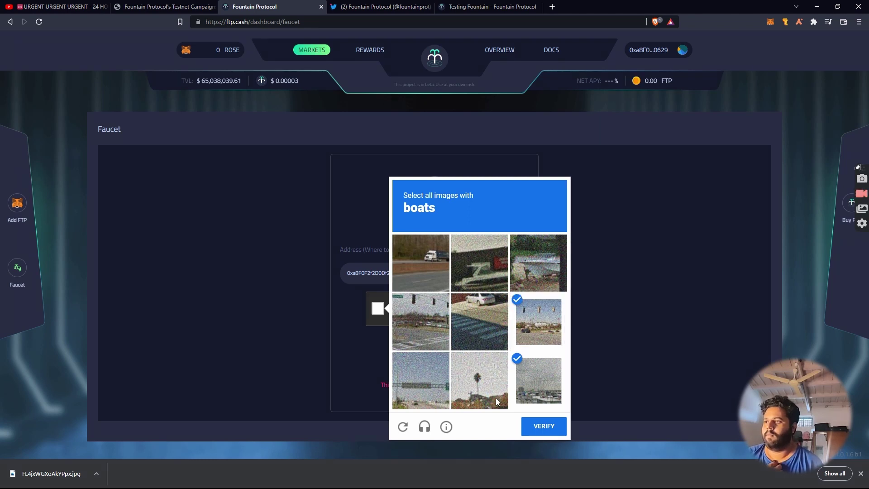
click(542, 281)
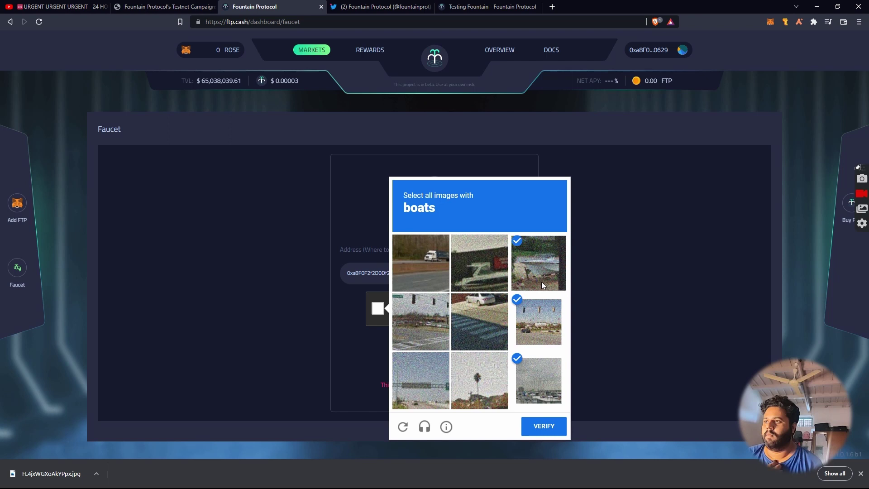
click(463, 265)
click(534, 425)
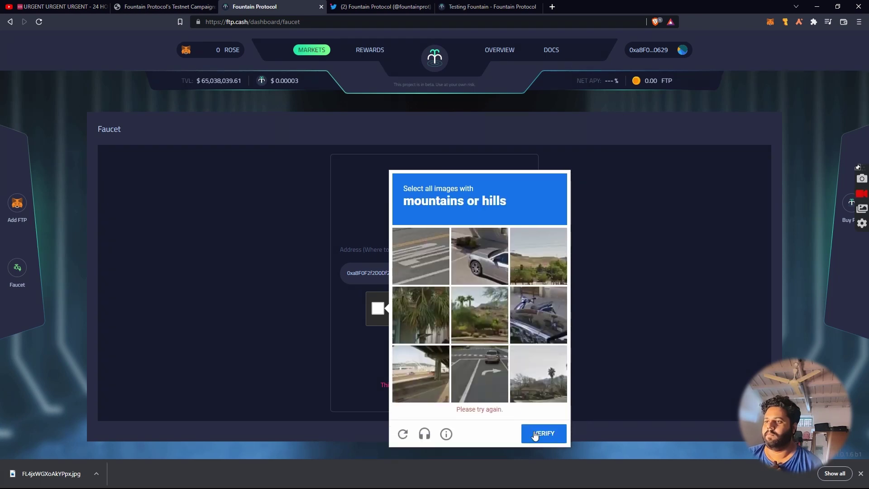
Solve the mountains or hills captcha with the centre image and the last images of the first and third rows, and request 1 ROSE
click(472, 319)
click(521, 264)
click(526, 373)
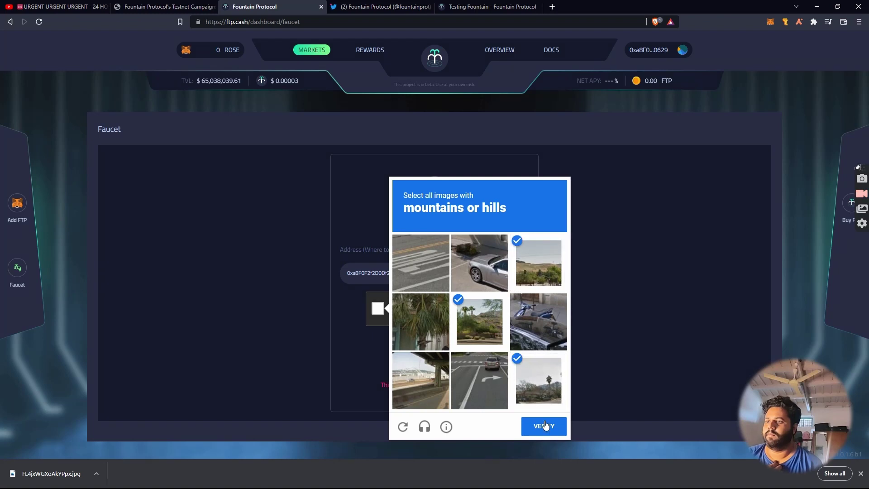
click(545, 425)
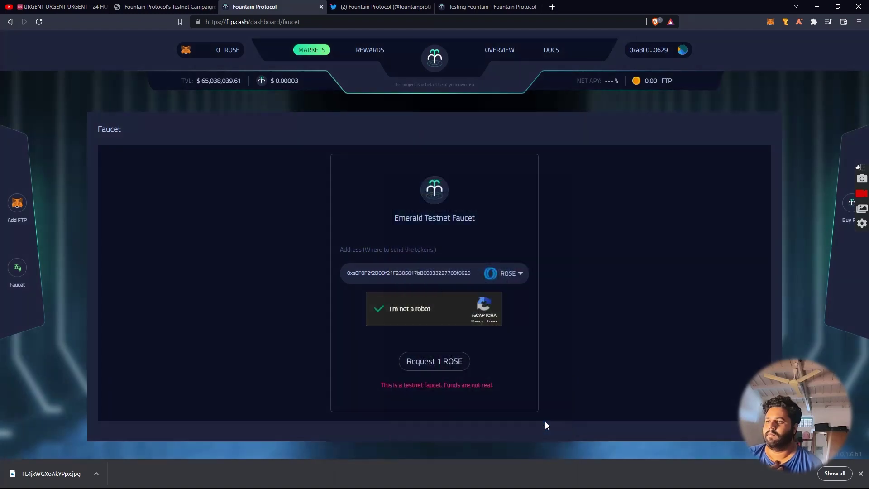
click(429, 367)
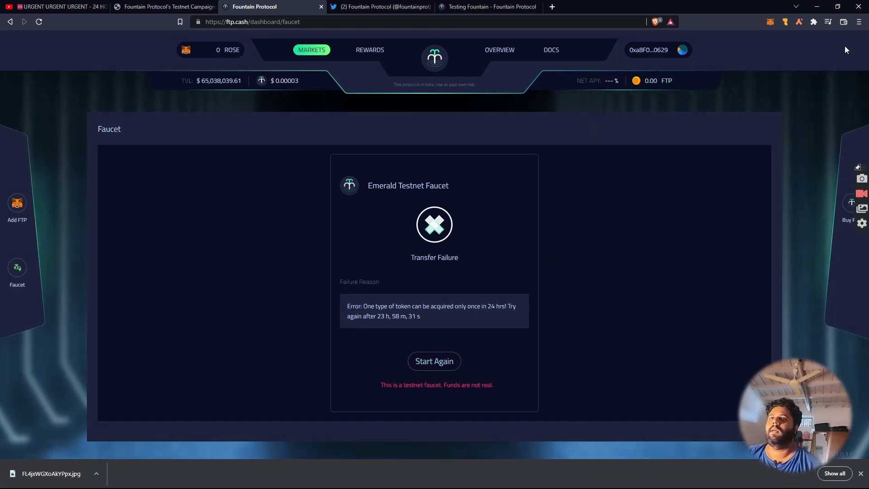
Check the account's activity and assets in MetaMask, and bring up the Fountain Markets page with a fresh reload
click(769, 22)
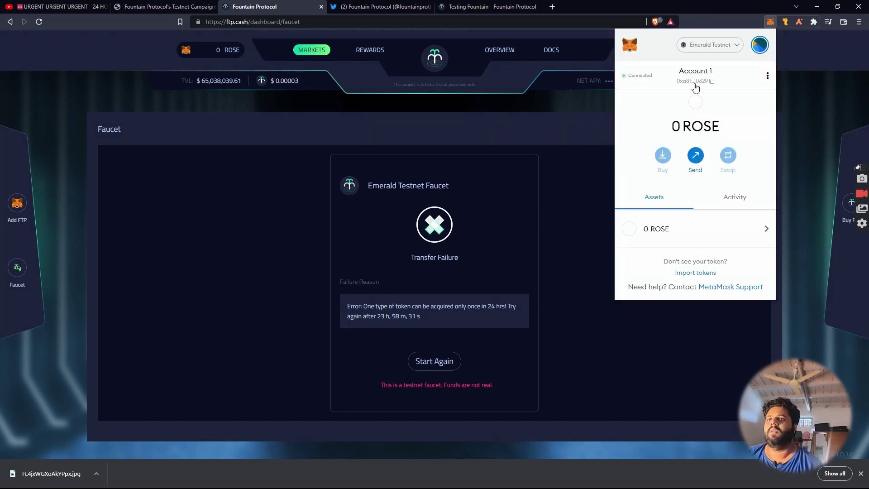
click(723, 205)
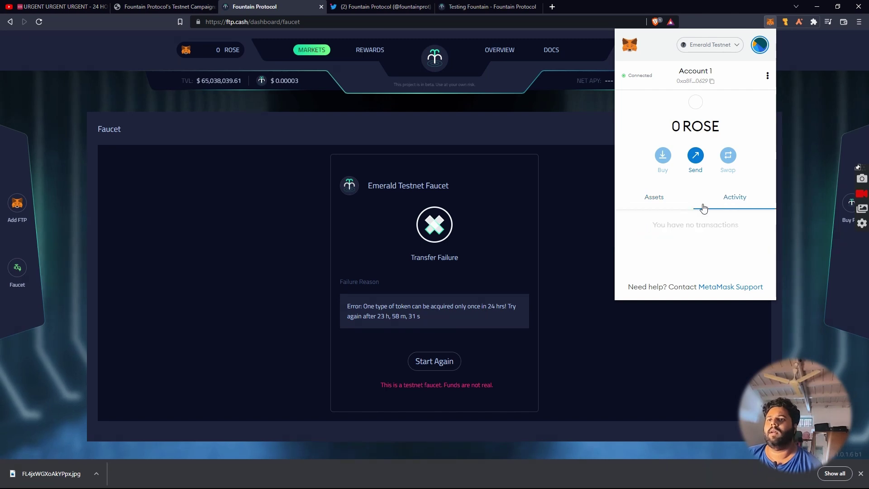
click(667, 206)
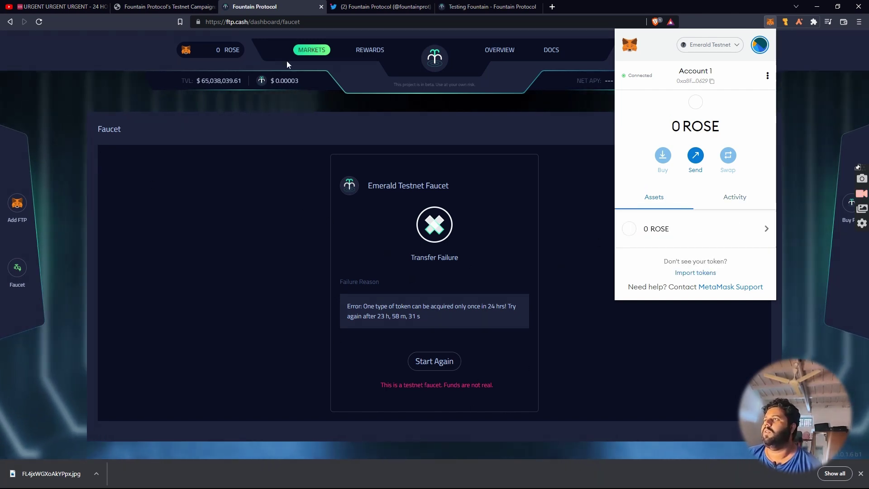
click(310, 54)
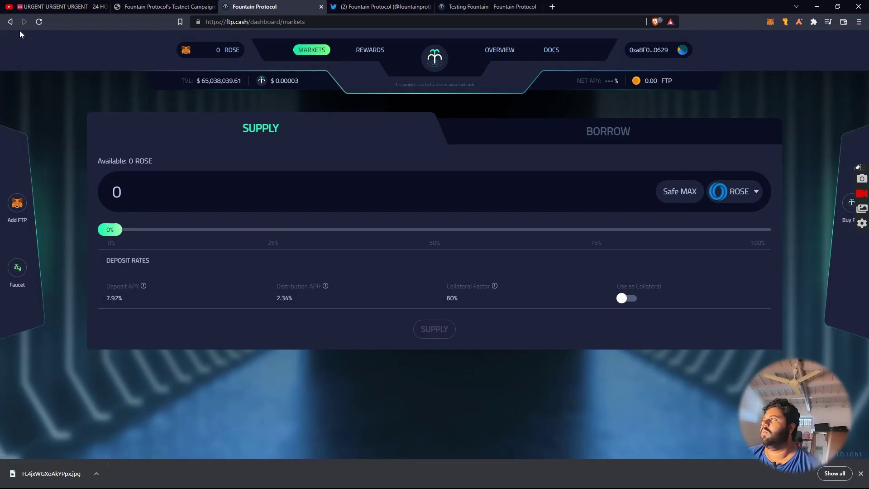
click(36, 24)
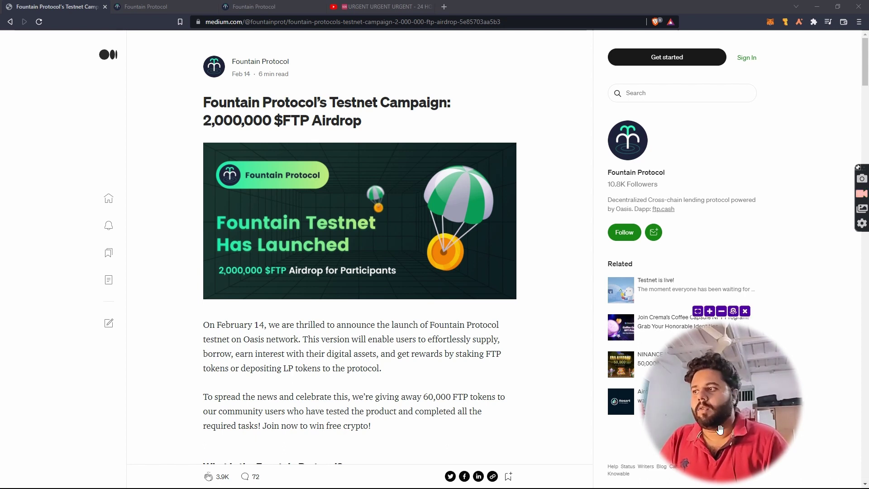
Read the campaign article from its introduction through the airdrop details, campaign tasks and notes
scroll(317, 359, down, 5)
scroll(318, 360, down, 1)
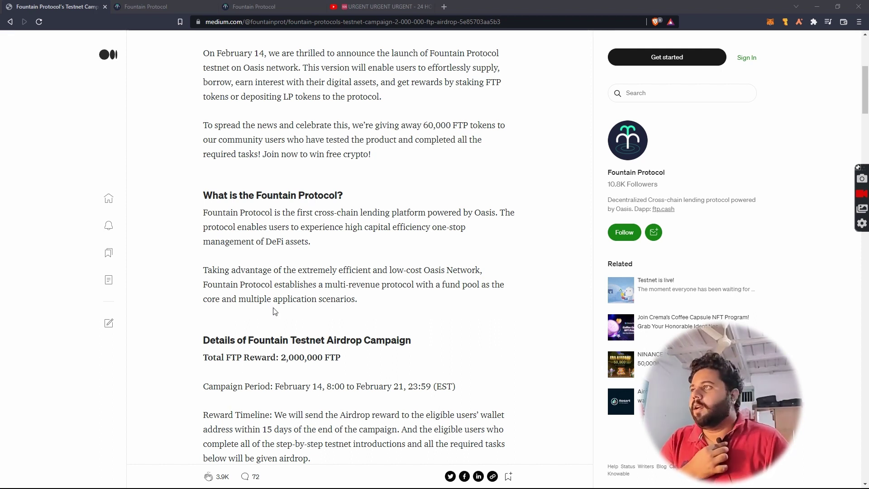
scroll(575, 233, down, 2)
scroll(590, 256, down, 3)
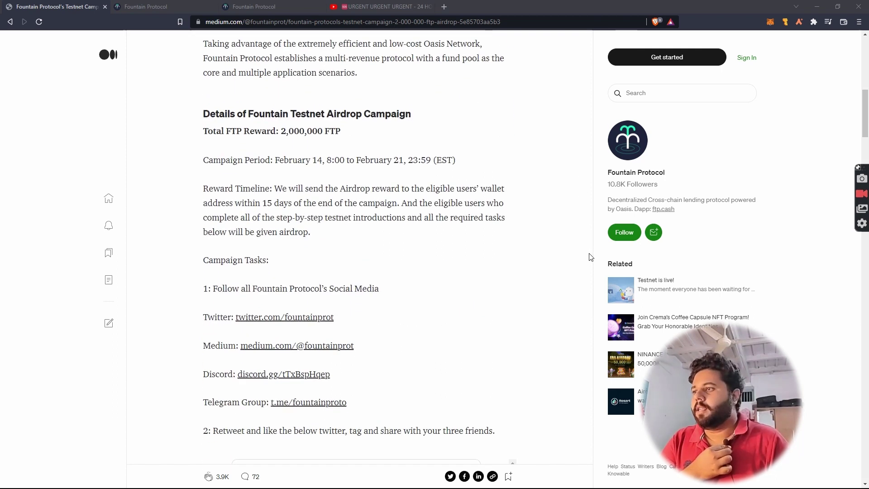
scroll(584, 267, down, 15)
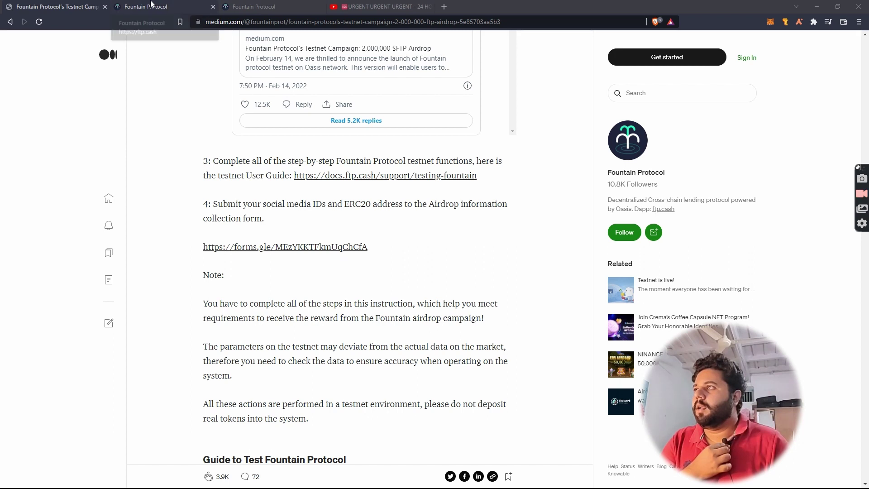
Close the duplicate Fountain Protocol page and check the wallet's ROSE balance in MetaMask from the remaining one
click(254, 6)
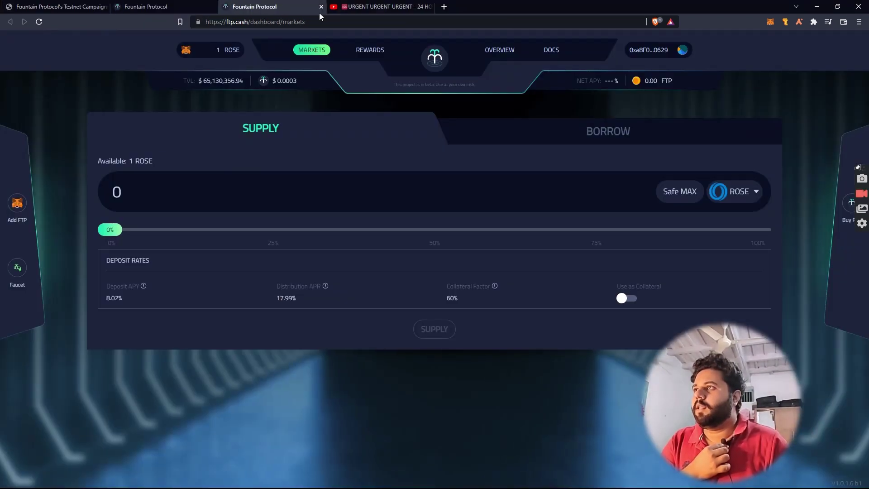
click(321, 6)
click(163, 7)
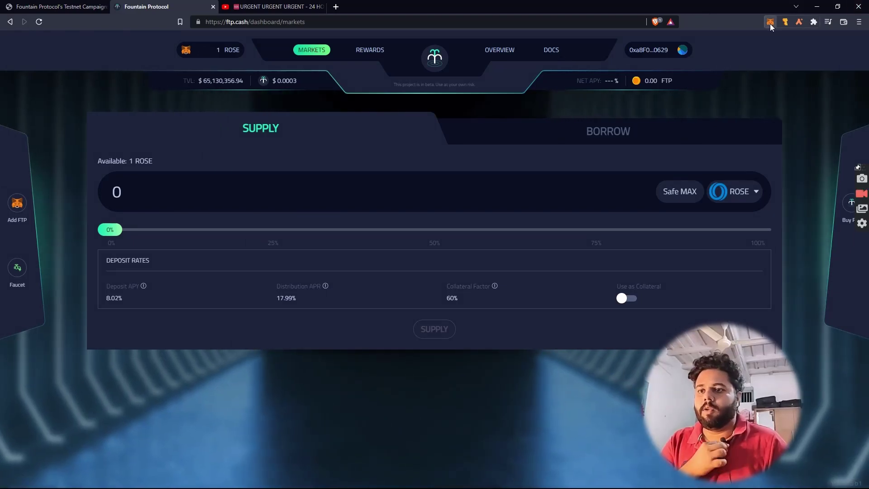
click(770, 22)
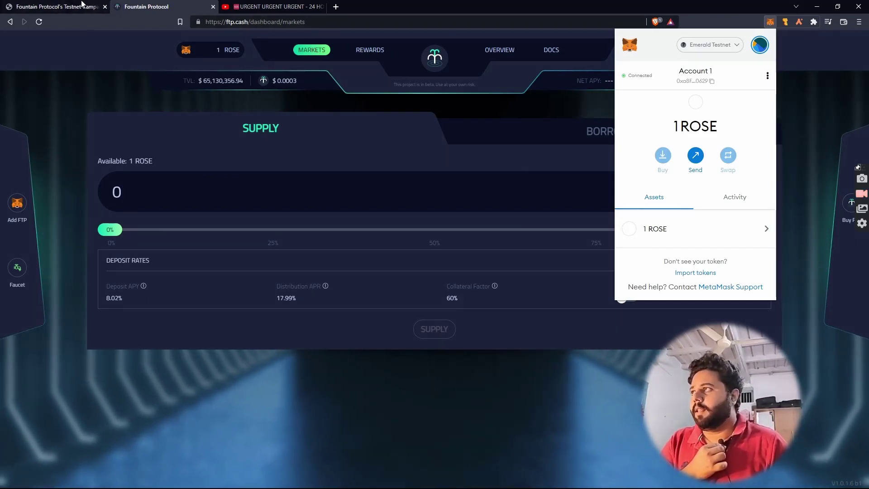
Read the article's testing guide through Step 3's Test as Supplier section, highlighting the paragraph on entering the supply amount
click(81, 7)
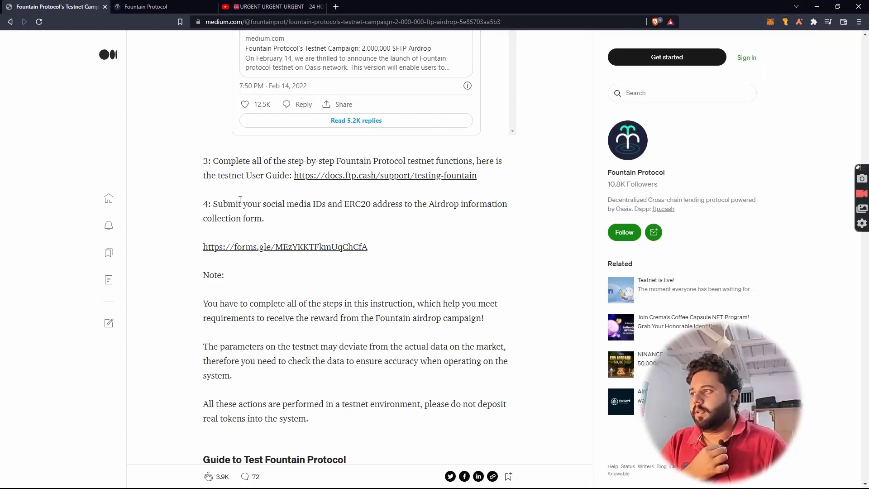
scroll(240, 200, down, 5)
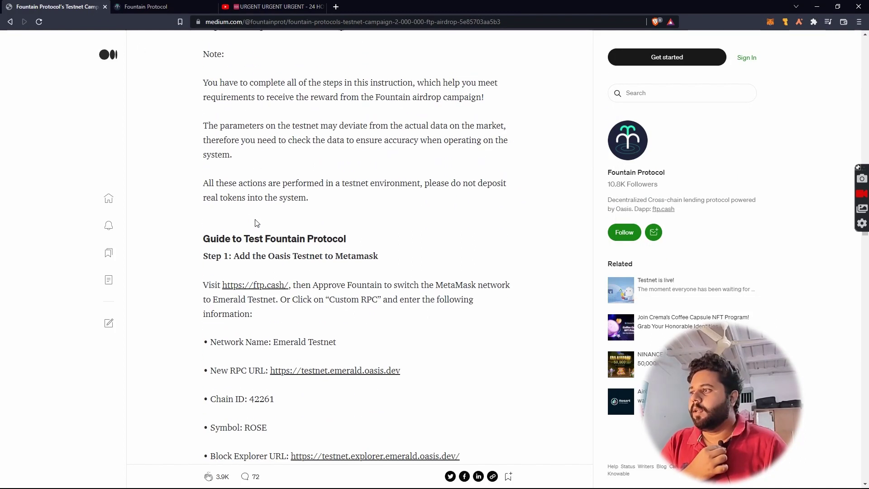
scroll(257, 223, down, 7)
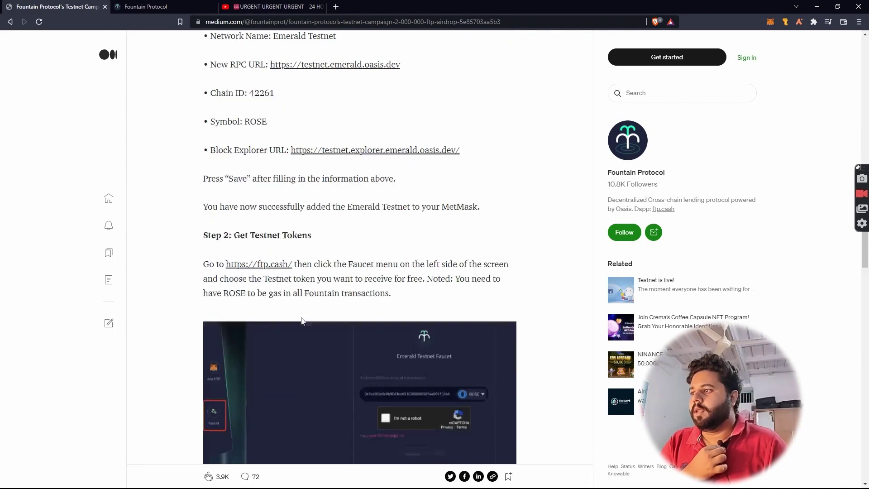
scroll(302, 321, down, 7)
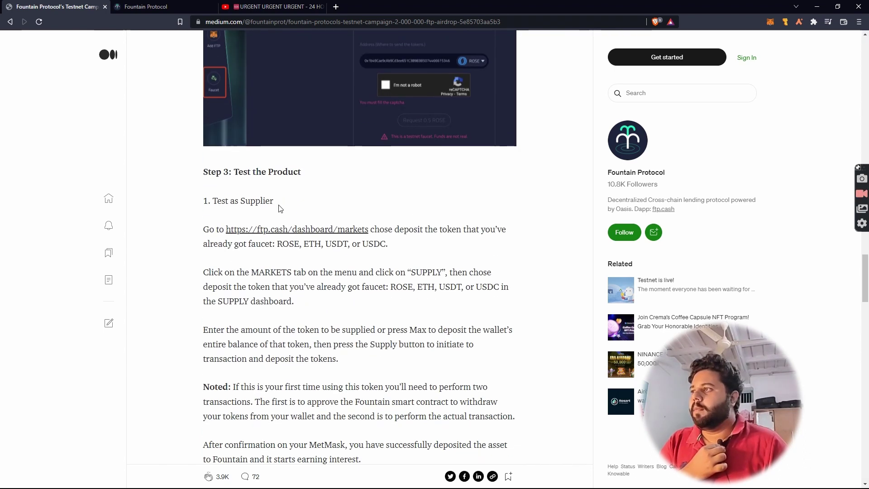
scroll(280, 206, up, 6)
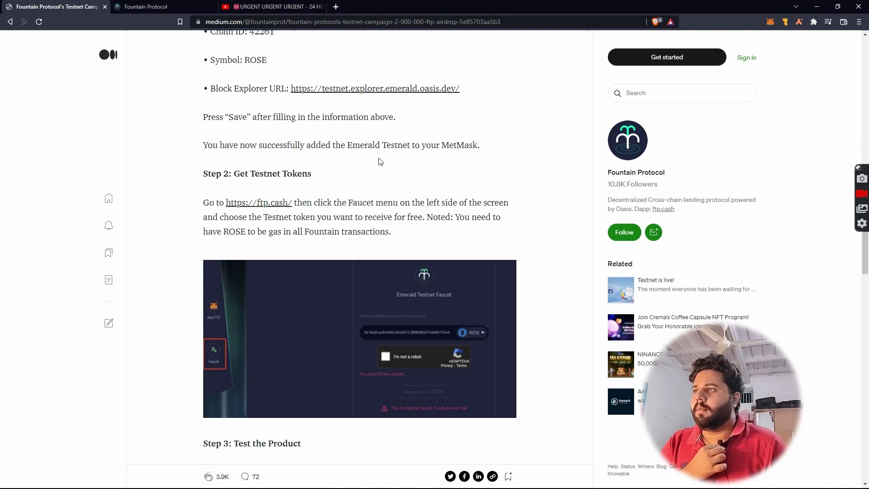
scroll(381, 162, down, 1)
scroll(379, 168, down, 5)
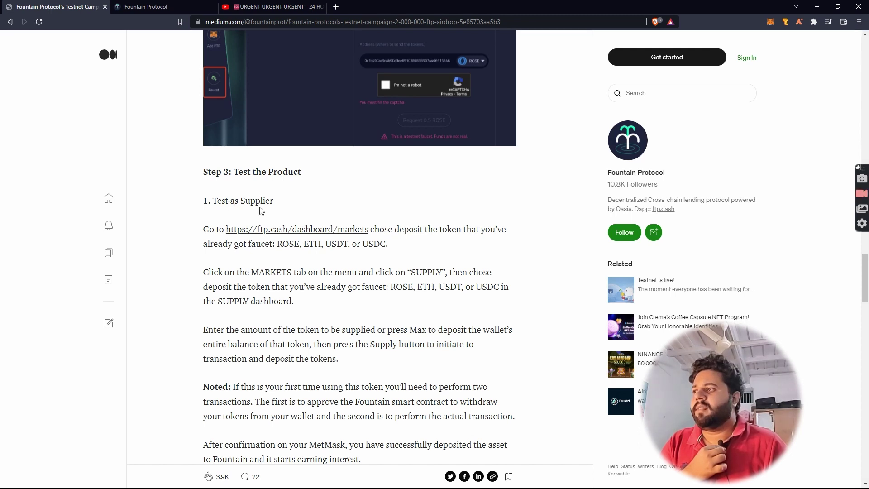
scroll(262, 211, down, 1)
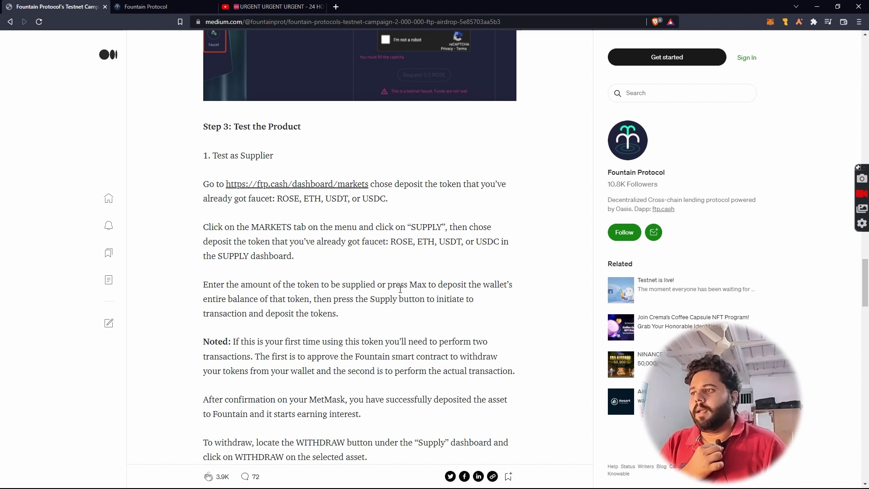
drag(204, 284, 336, 319)
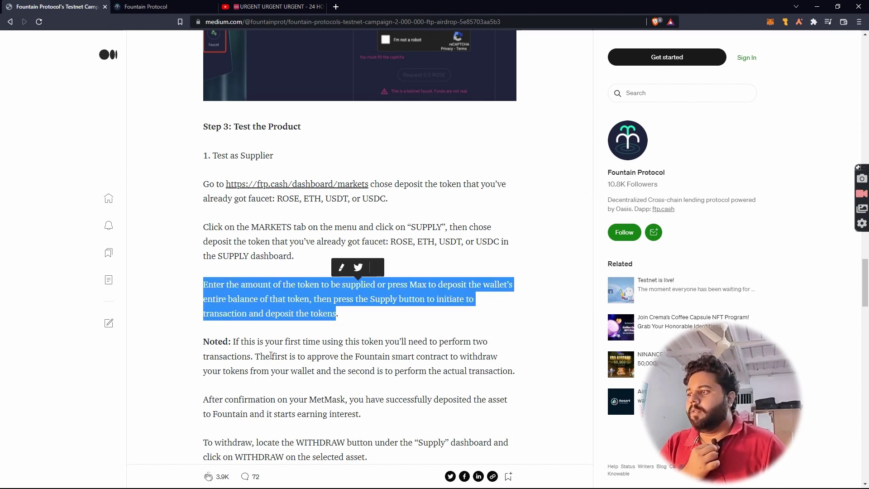
scroll(329, 335, down, 2)
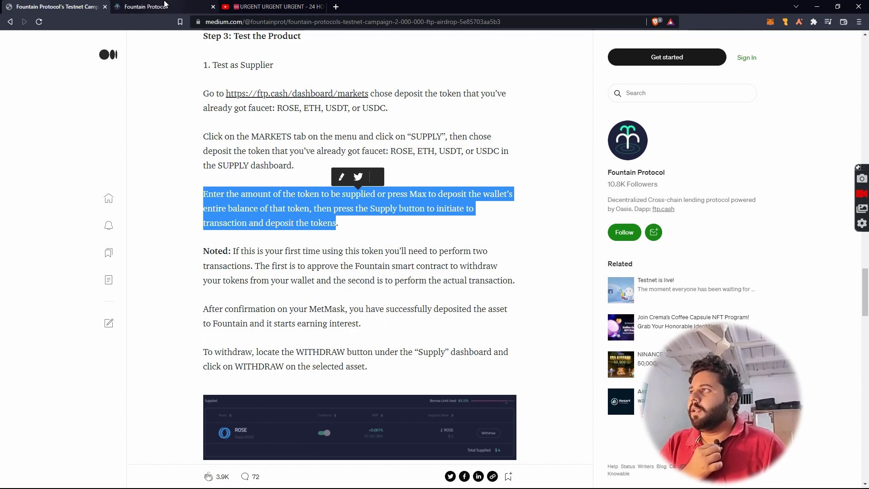
Check the available WETH, USDT and USDC balances in the Supply section of the Fountain Markets page
click(149, 7)
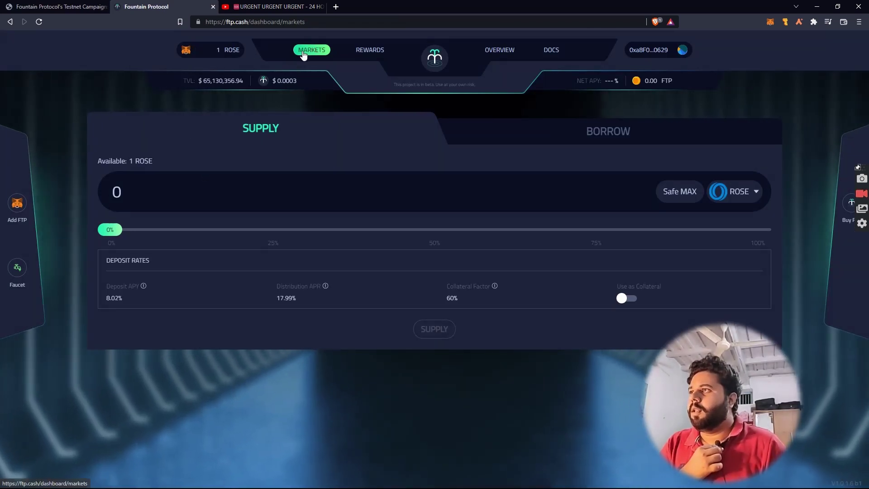
click(264, 128)
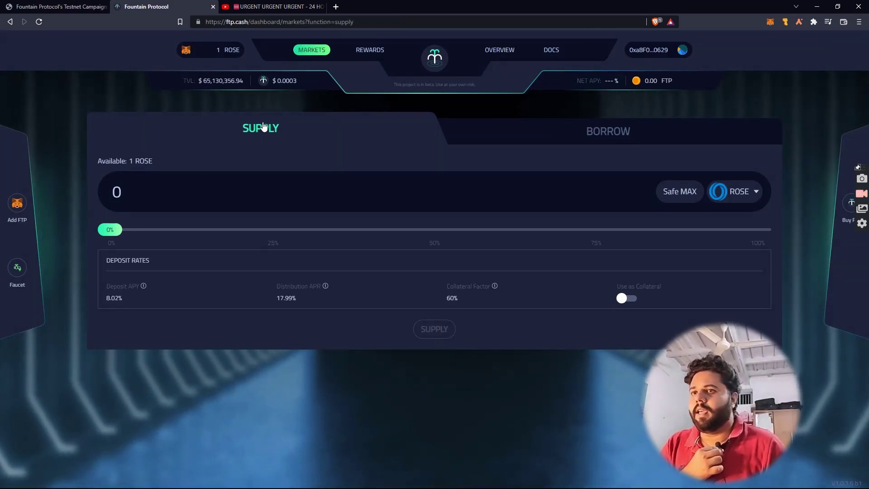
click(730, 194)
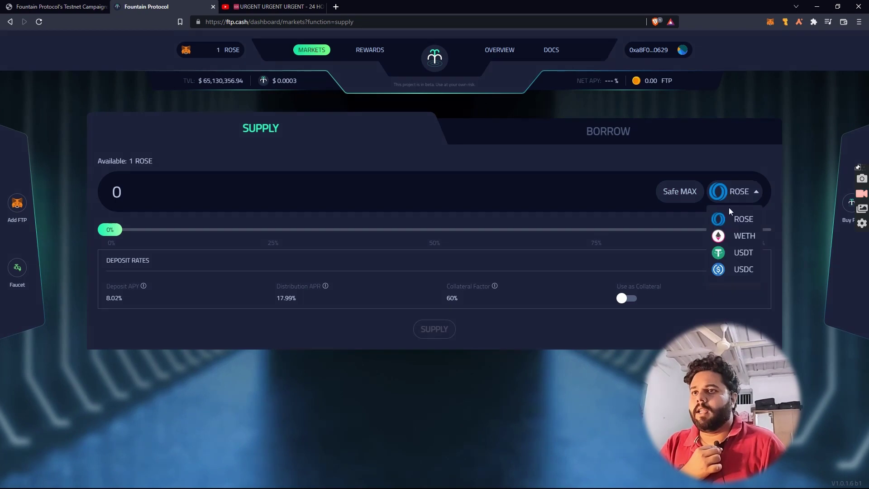
click(733, 236)
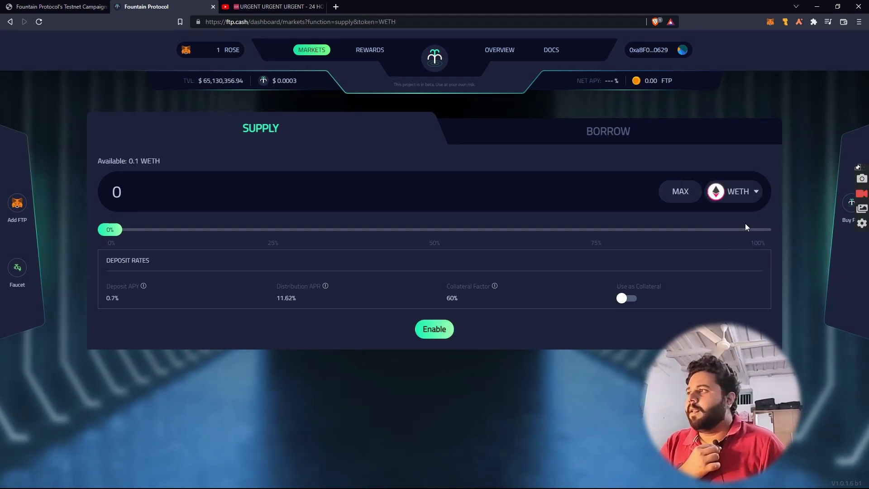
click(752, 193)
click(724, 256)
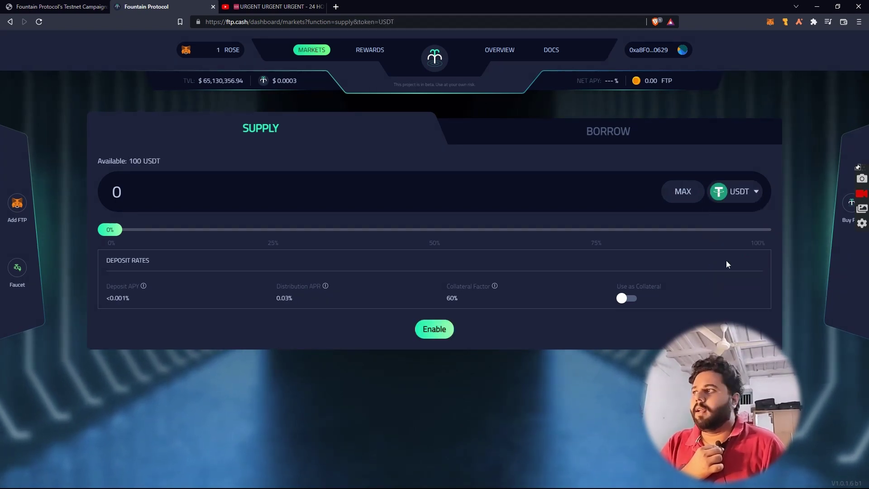
click(751, 197)
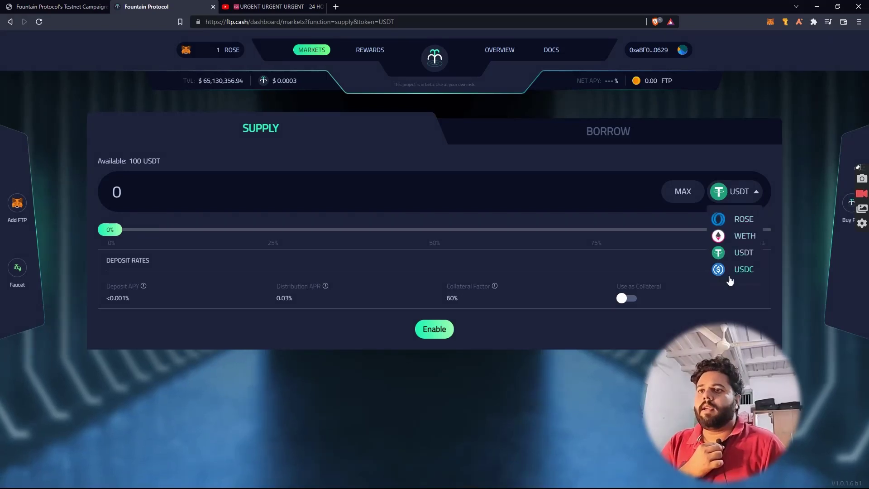
click(729, 270)
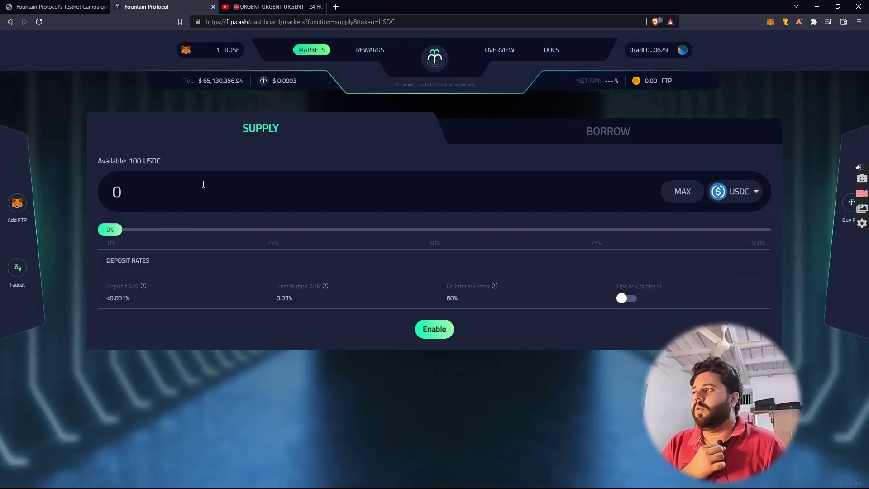
Supply 0.49 ROSE on the Markets page and confirm the transaction in MetaMask
click(723, 195)
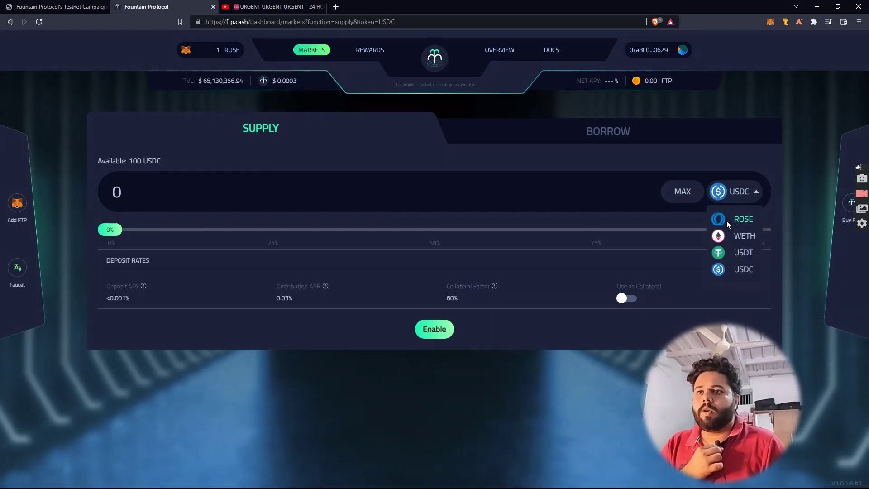
click(726, 220)
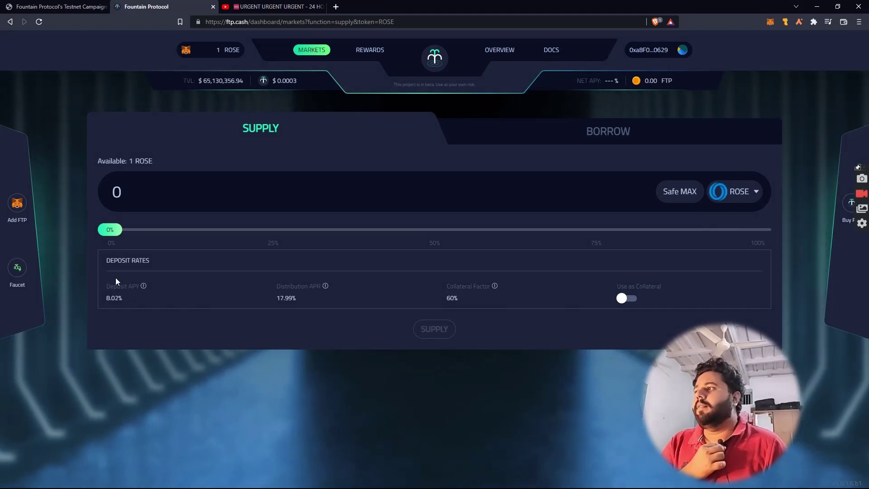
drag(114, 232, 434, 252)
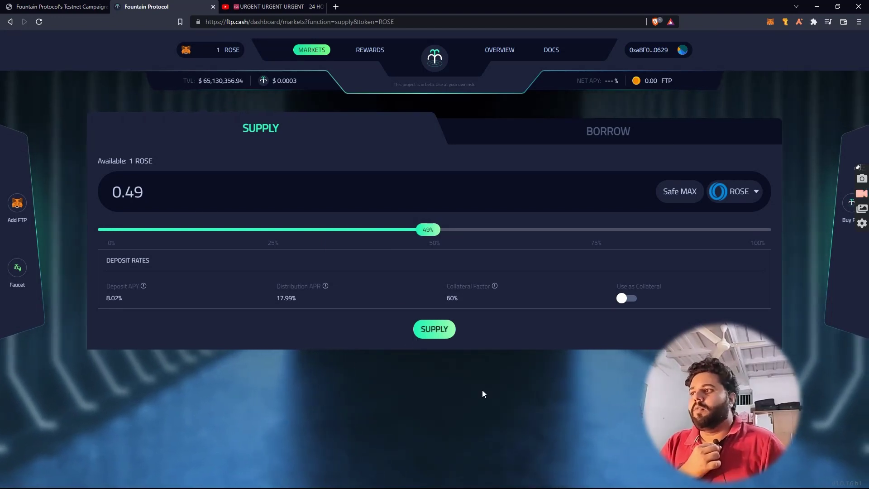
click(440, 337)
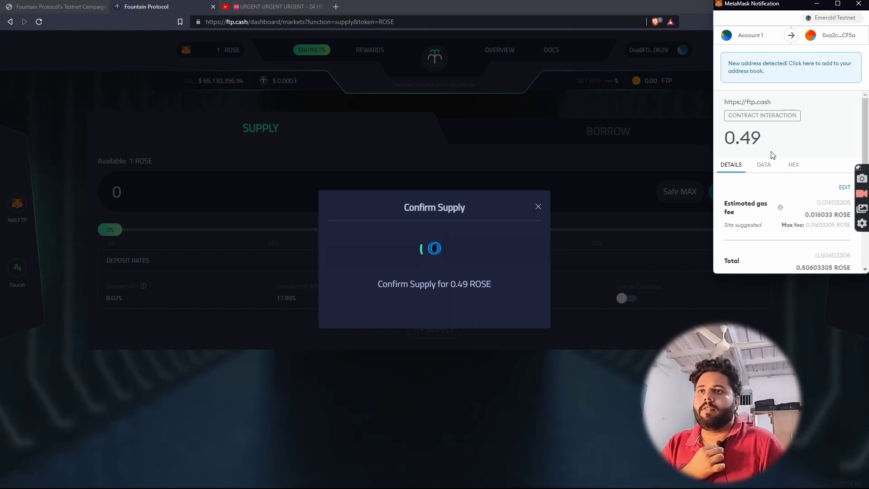
scroll(772, 155, down, 2)
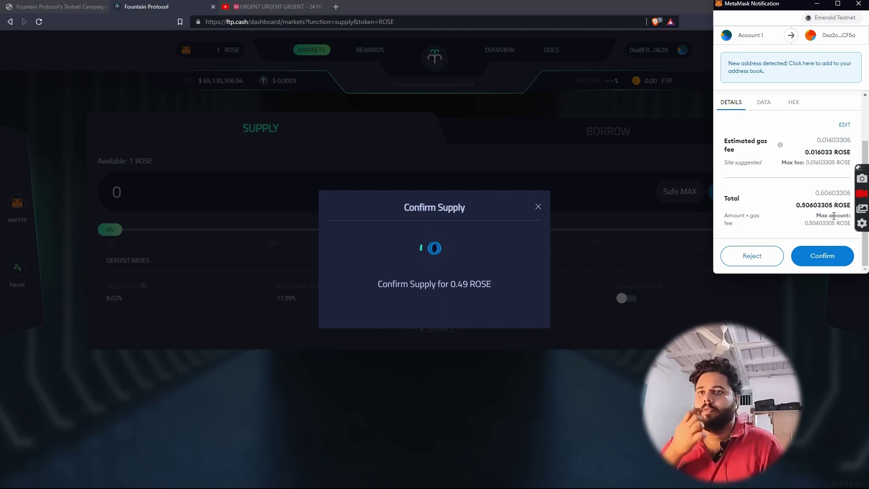
click(828, 256)
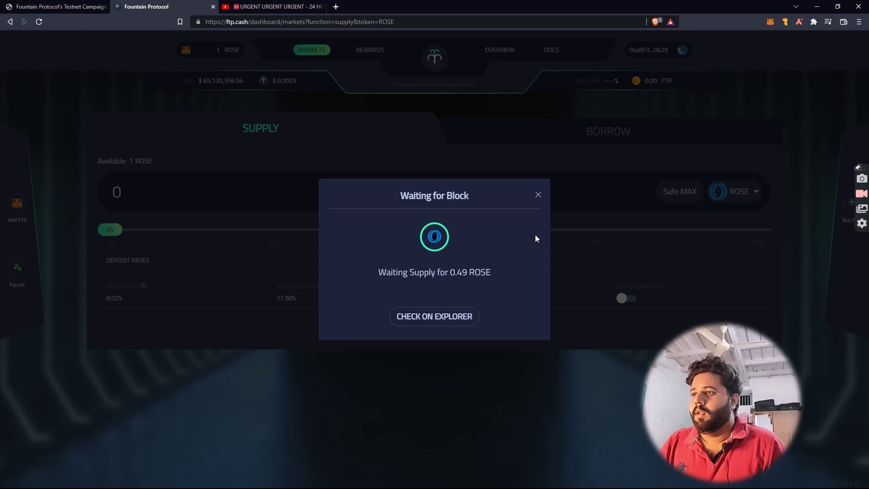
Read the article's withdrawal instructions, enlarge its Supplied table picture, and check the supplied ROSE on the Fountain Markets page
click(39, 5)
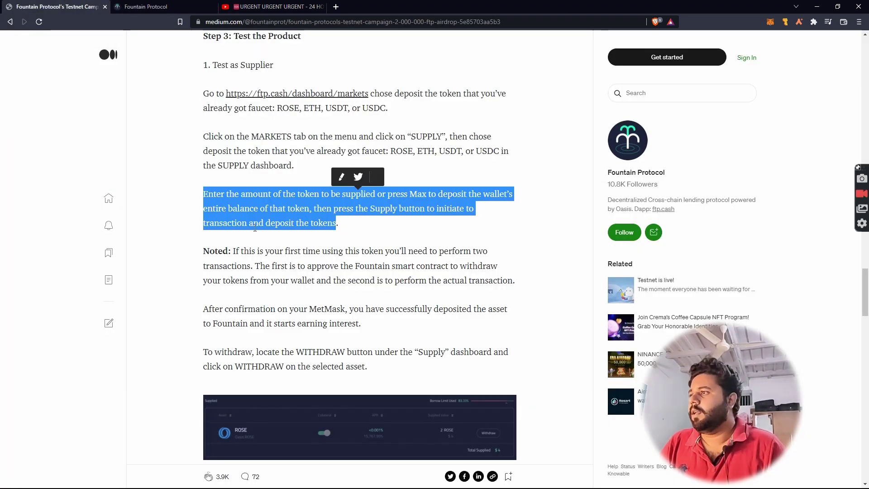
scroll(245, 319, down, 3)
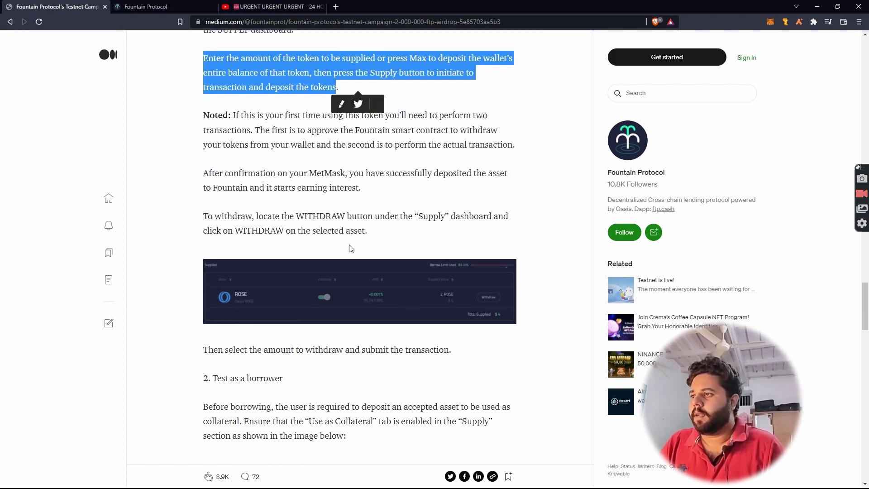
click(356, 296)
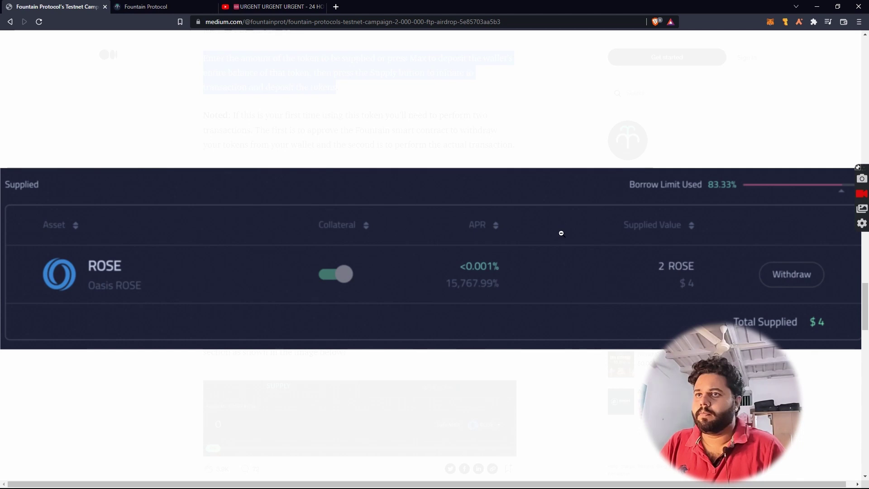
click(558, 404)
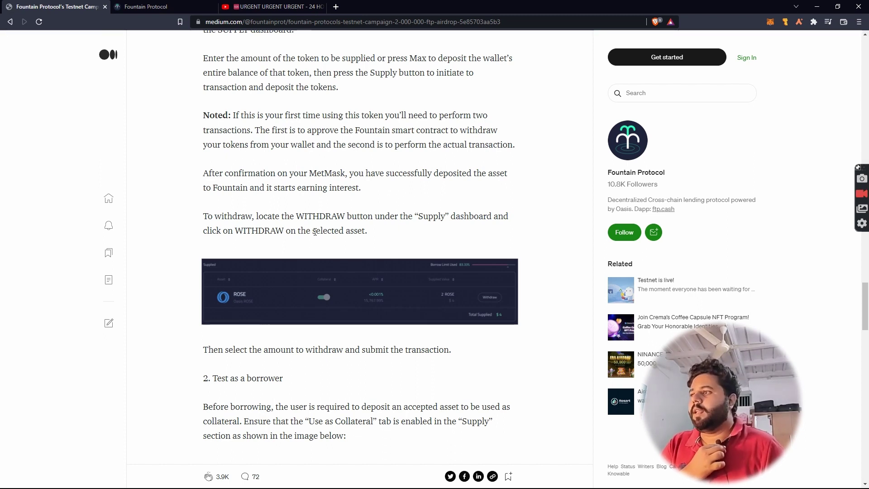
click(146, 7)
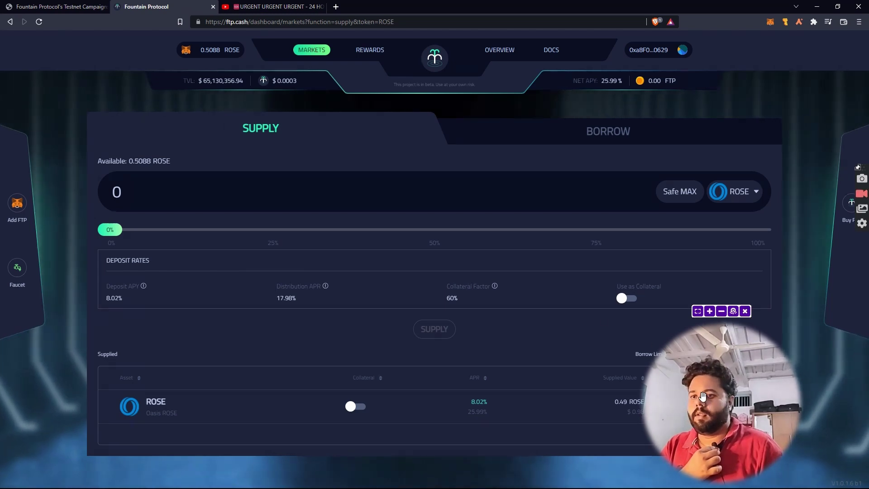
click(722, 311)
drag(693, 462, 788, 403)
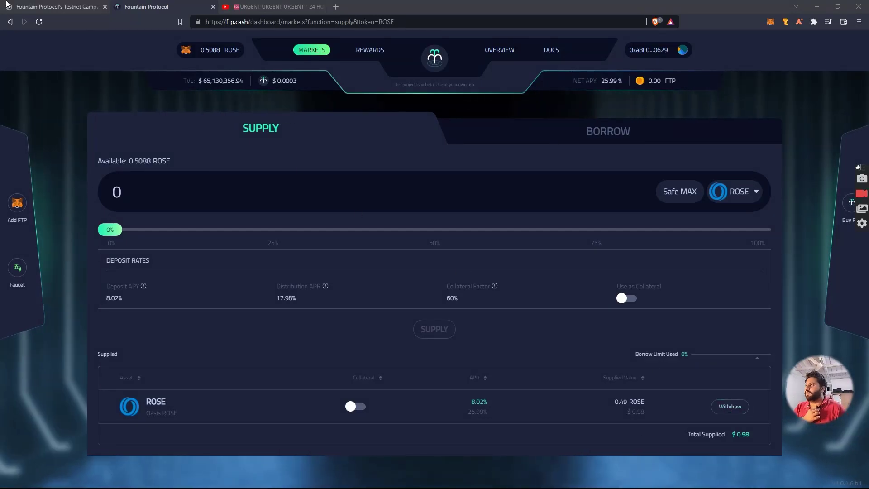
Recheck the article's withdrawal instructions, and withdraw 0.1 of the supplied ROSE, approving the transaction in MetaMask
click(38, 10)
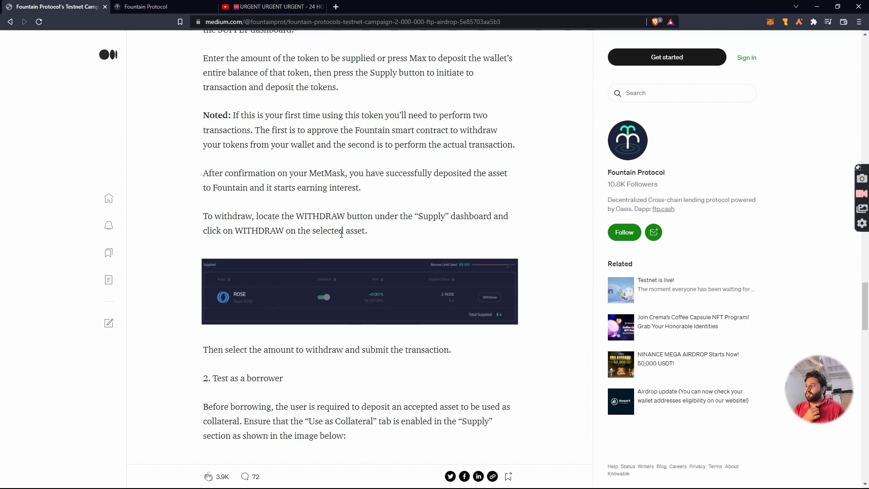
click(146, 6)
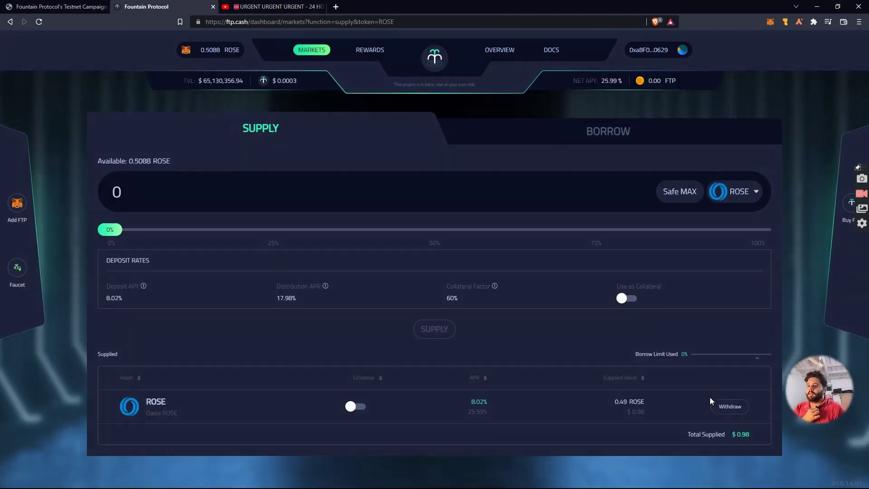
click(725, 406)
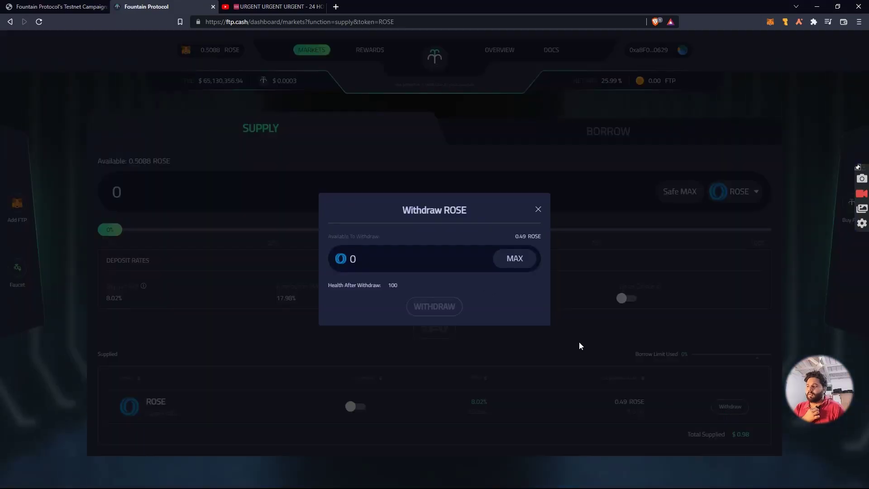
click(399, 260)
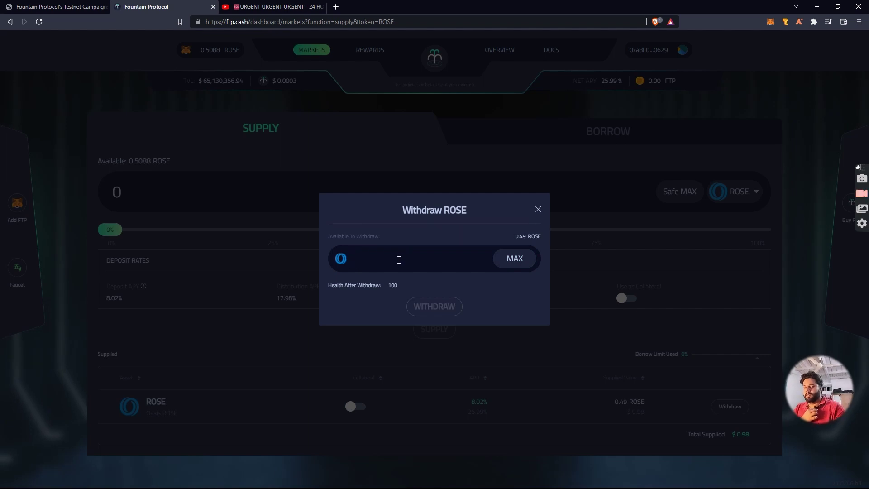
text(0.1)
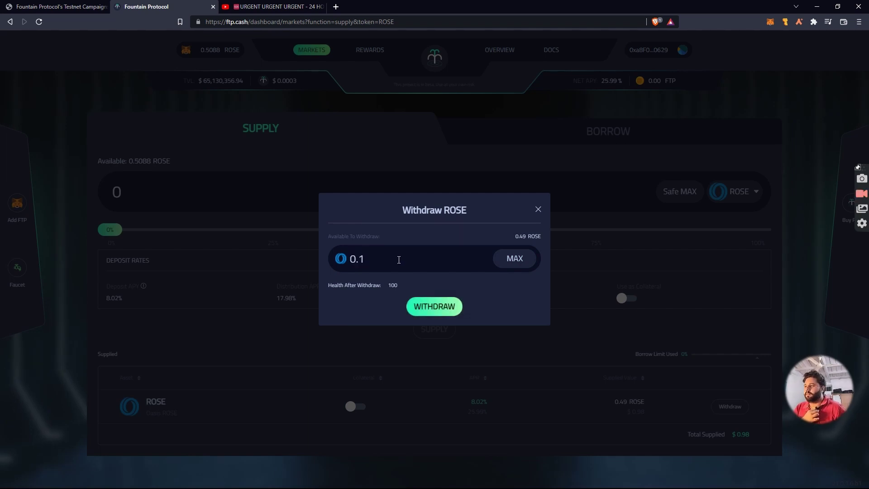
click(446, 307)
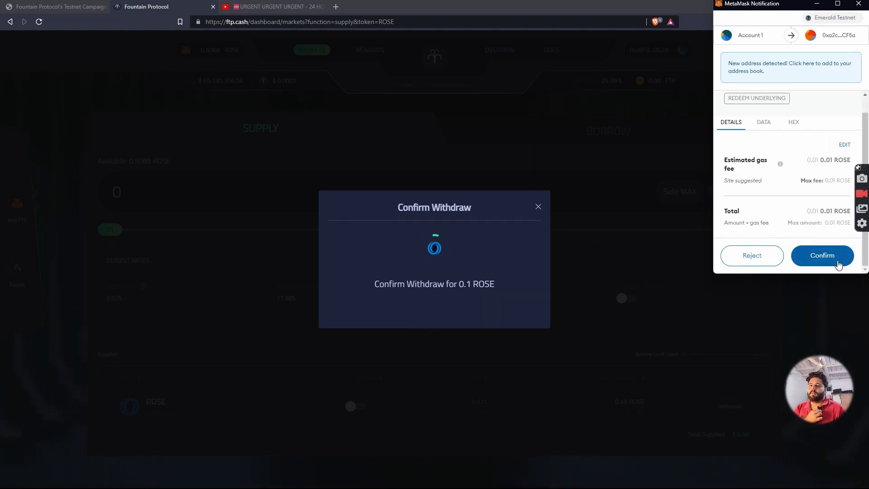
click(837, 263)
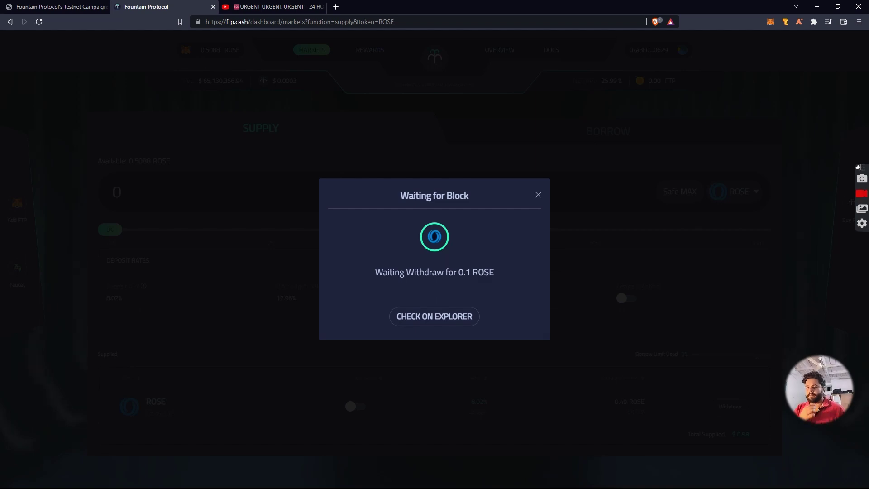
mouse_move(836, 395)
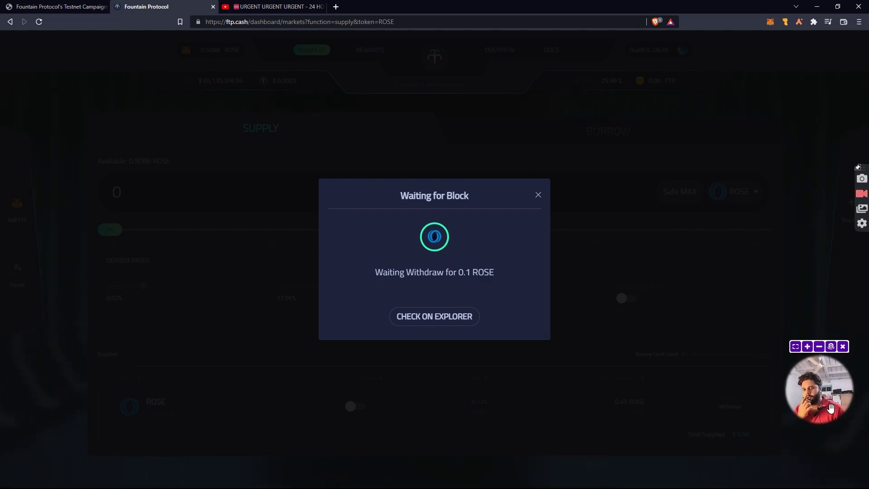
scroll(831, 408, up, 2)
click(813, 424)
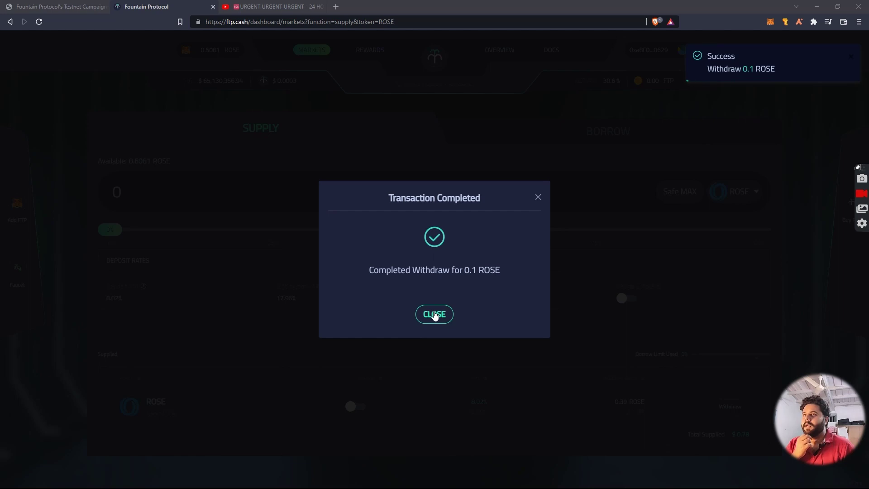
Close the completed transaction notice and the Withdraw ROSE dialog
click(435, 315)
click(435, 315)
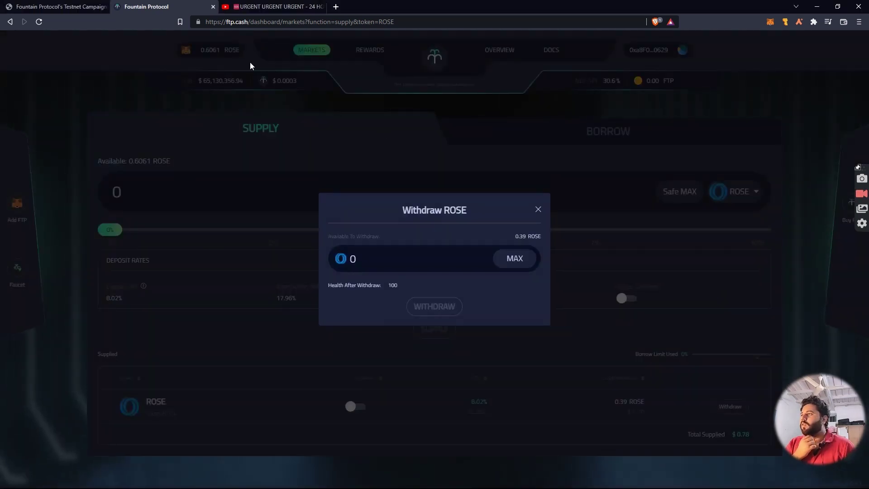
click(539, 210)
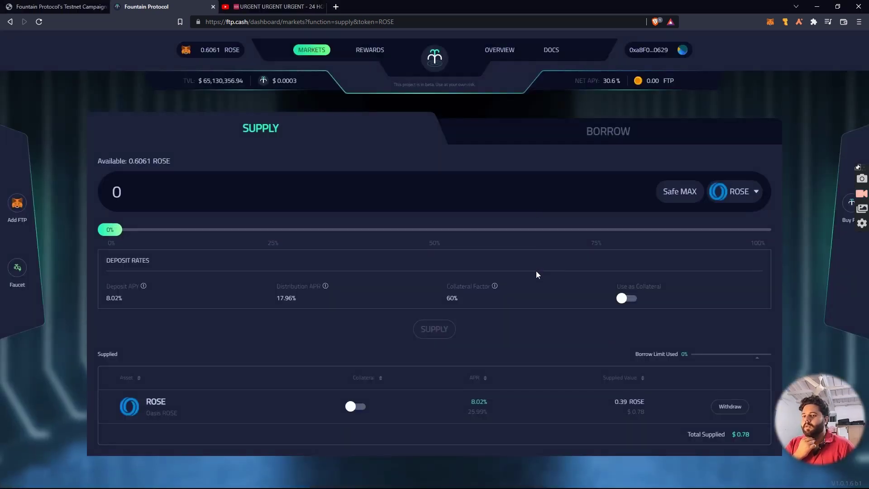
Read the article's Test as a borrower section on depositing an asset and enabling it as collateral
click(59, 6)
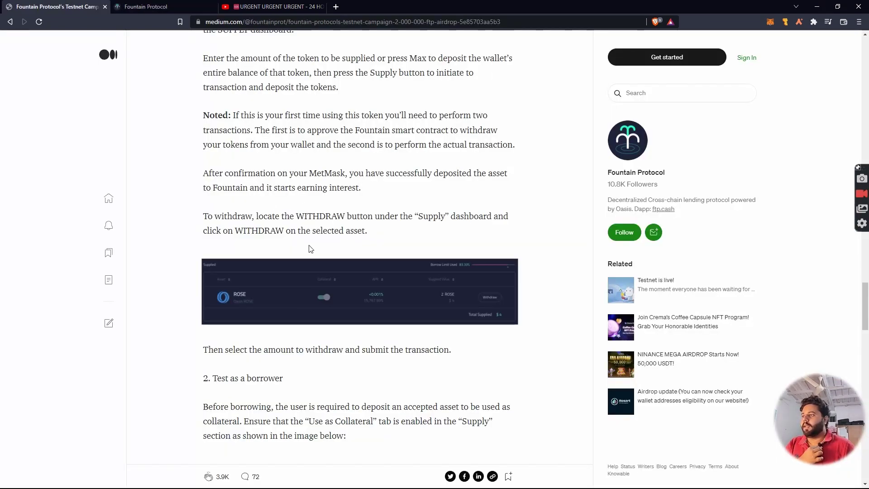
scroll(307, 249, down, 1)
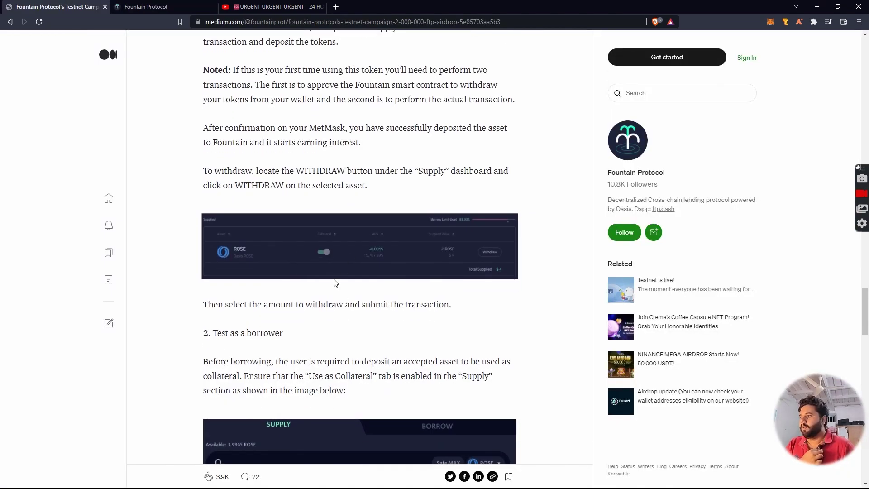
scroll(322, 310, down, 3)
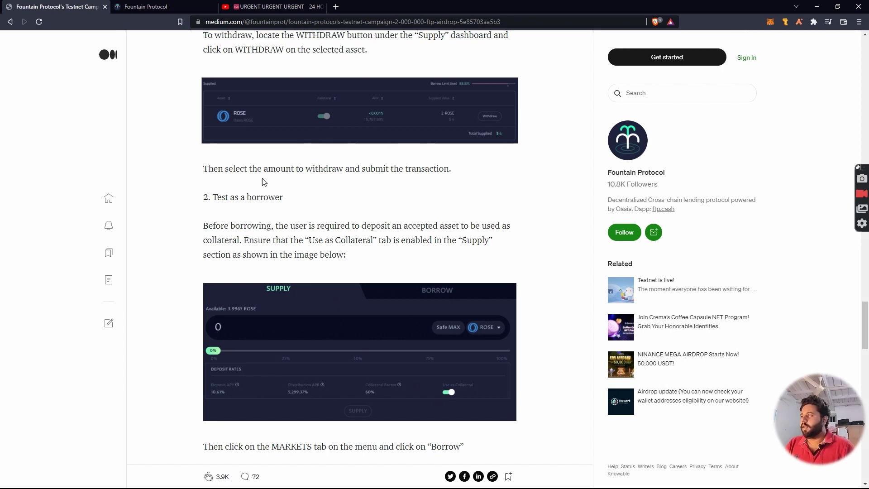
Enable the supplied ROSE as collateral on the Fountain Markets page, and approve the transaction in MetaMask
click(146, 6)
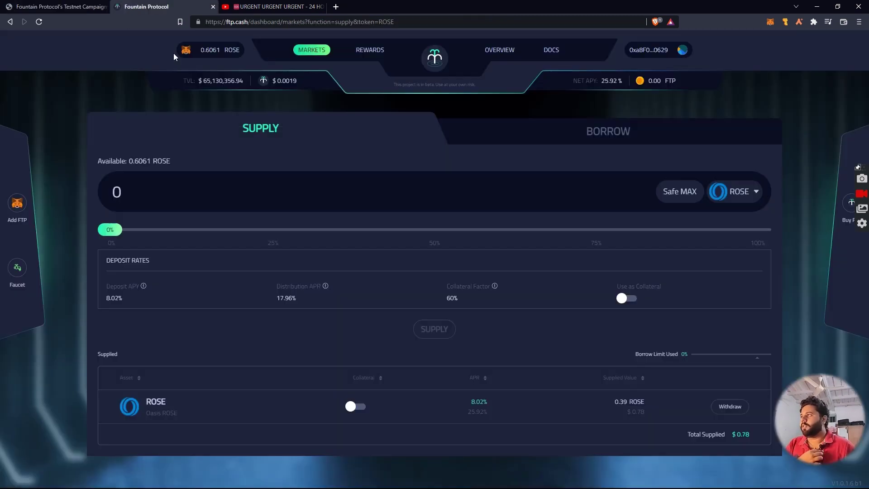
click(353, 406)
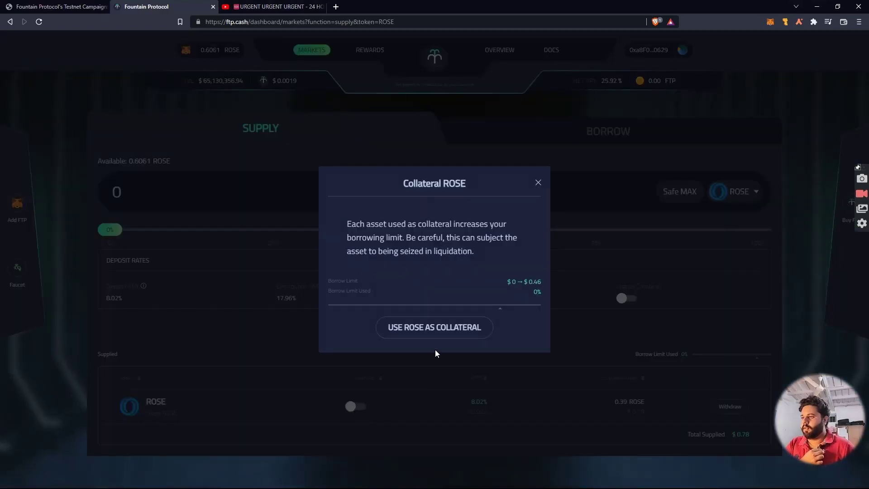
click(436, 336)
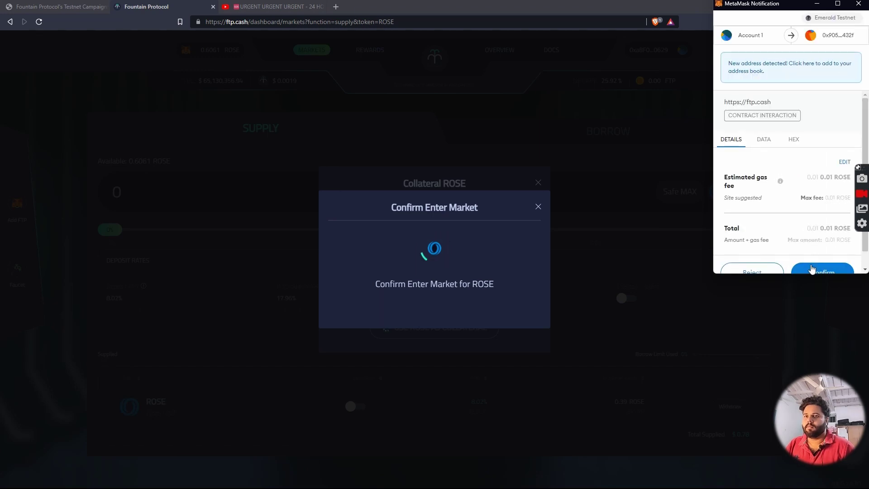
click(812, 269)
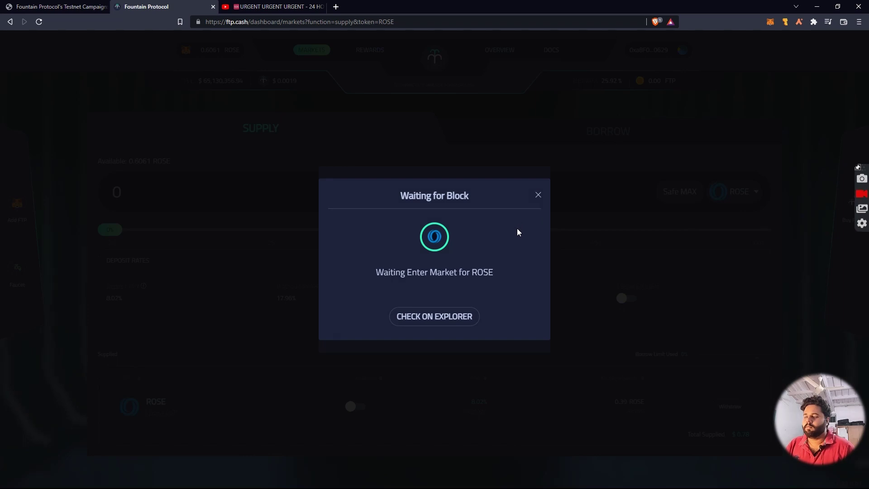
Read the article's borrowing instructions, and open the Borrow dashboard on the Fountain Markets page
click(61, 7)
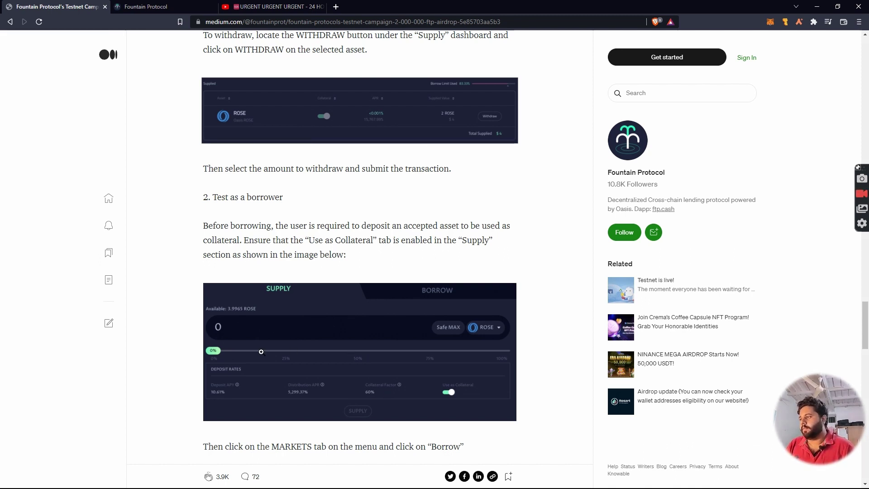
scroll(265, 382, up, 1)
scroll(265, 382, down, 5)
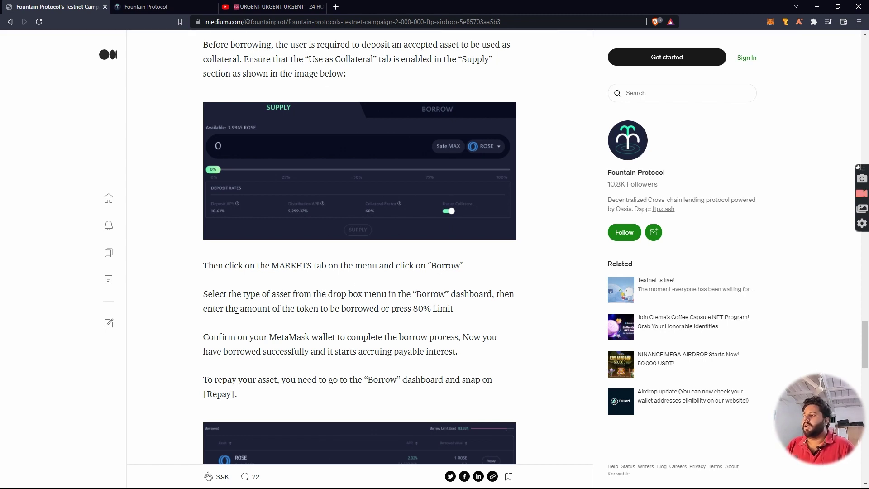
click(145, 7)
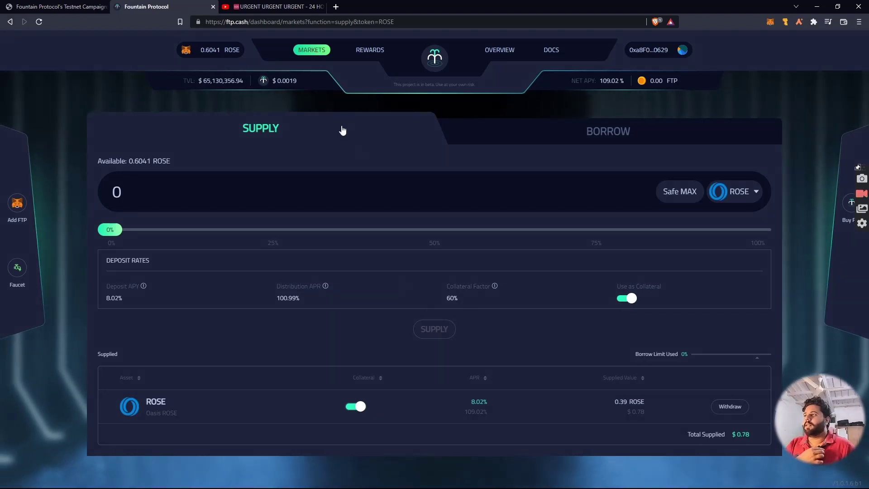
click(304, 49)
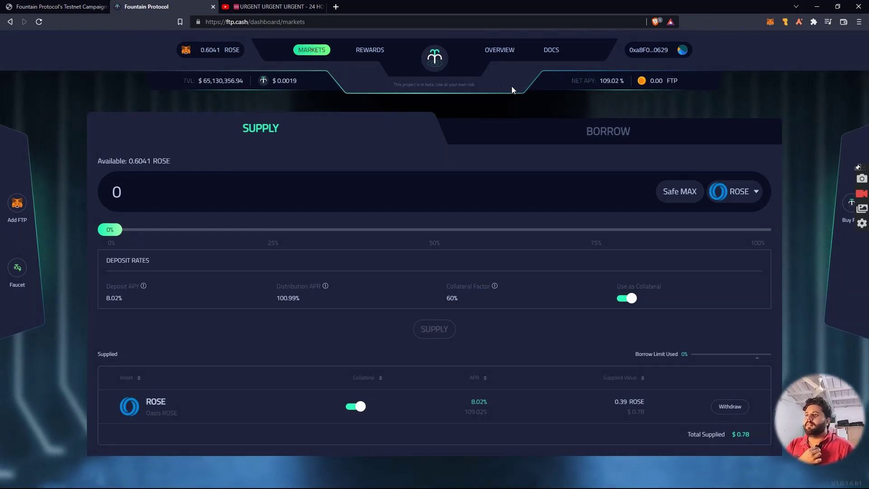
click(624, 143)
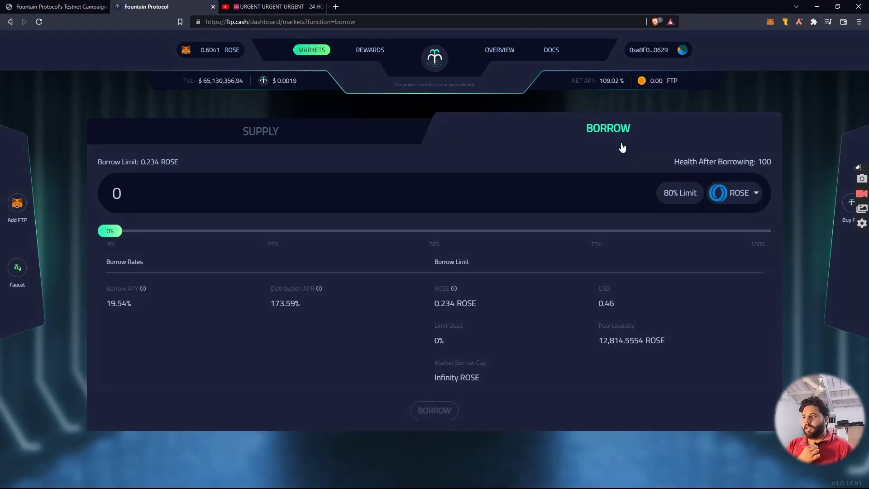
Recheck the article's borrowing instructions, and borrow 17% of the ROSE borrow limit, approving the transaction in MetaMask
click(58, 6)
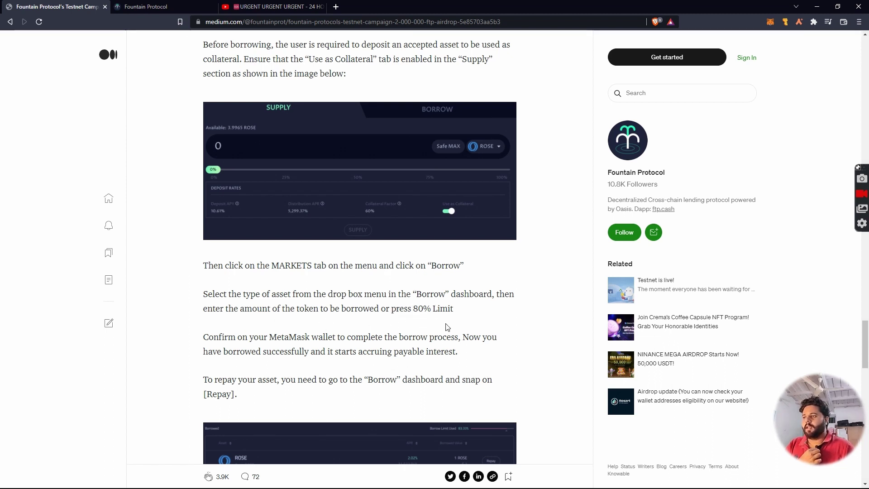
scroll(261, 368, down, 2)
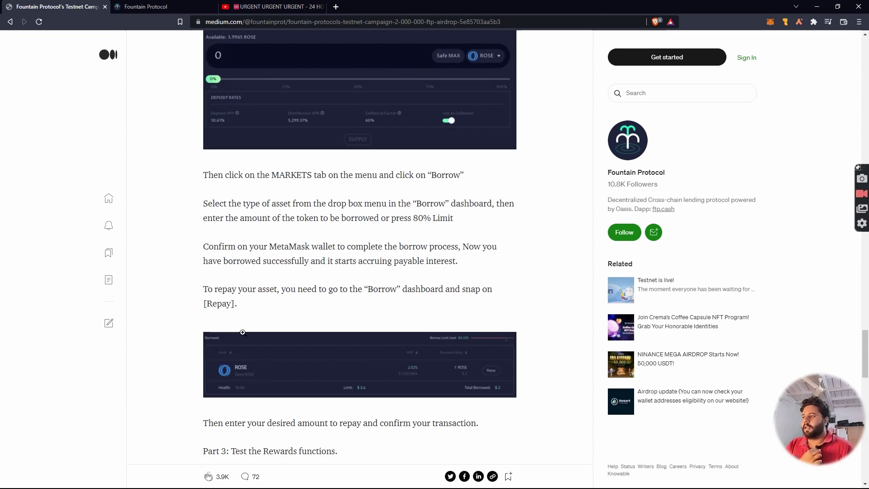
click(170, 4)
mouse_move(114, 235)
mouse_down()
mouse_move(216, 244)
mouse_move(239, 234)
mouse_up()
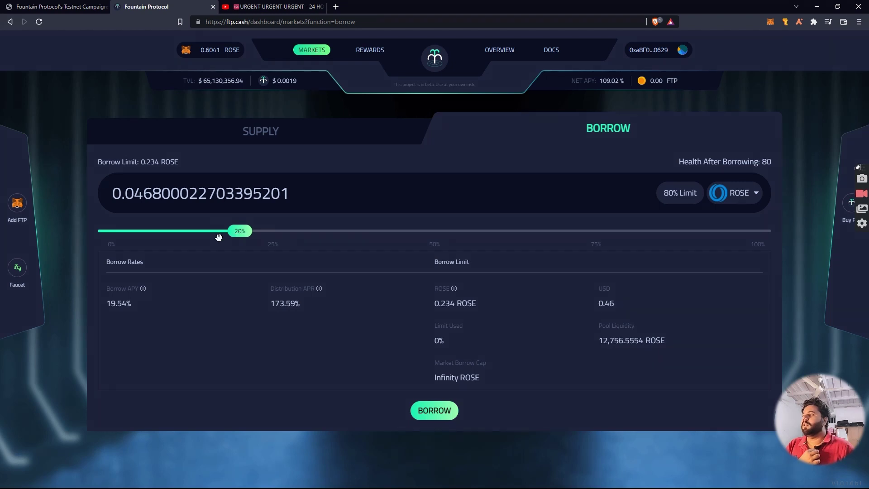
click(219, 235)
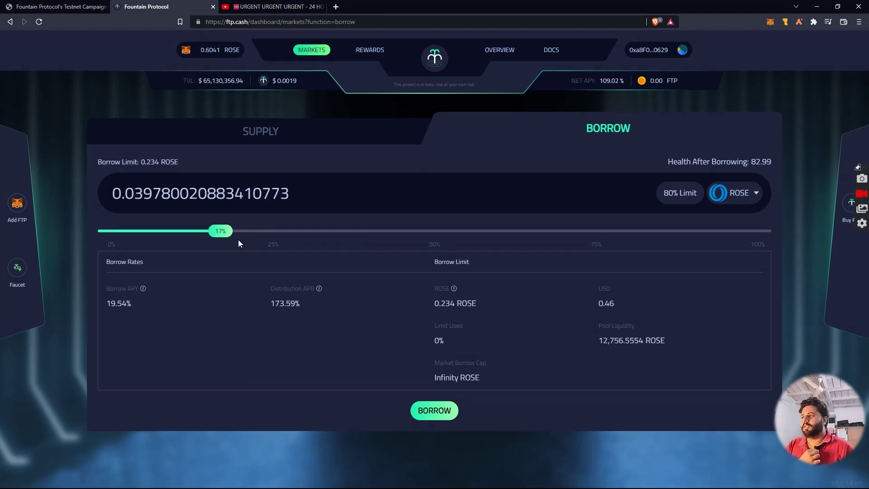
click(438, 415)
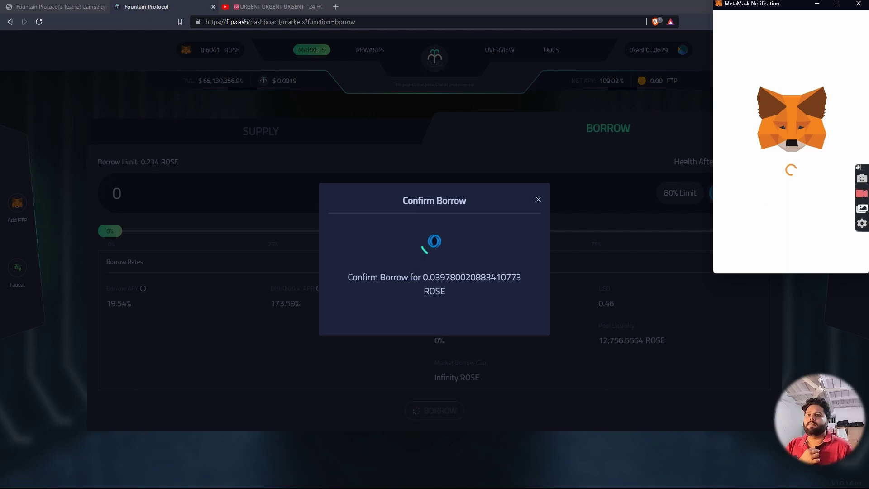
scroll(823, 210, down, 2)
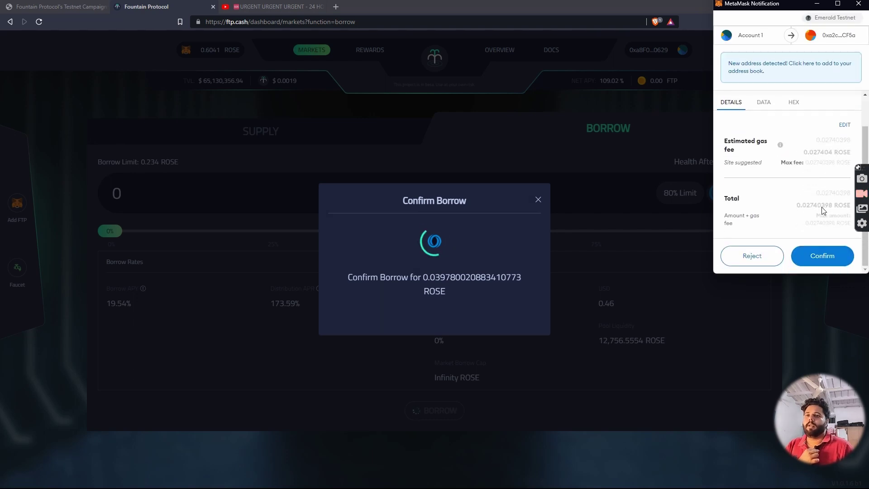
click(815, 256)
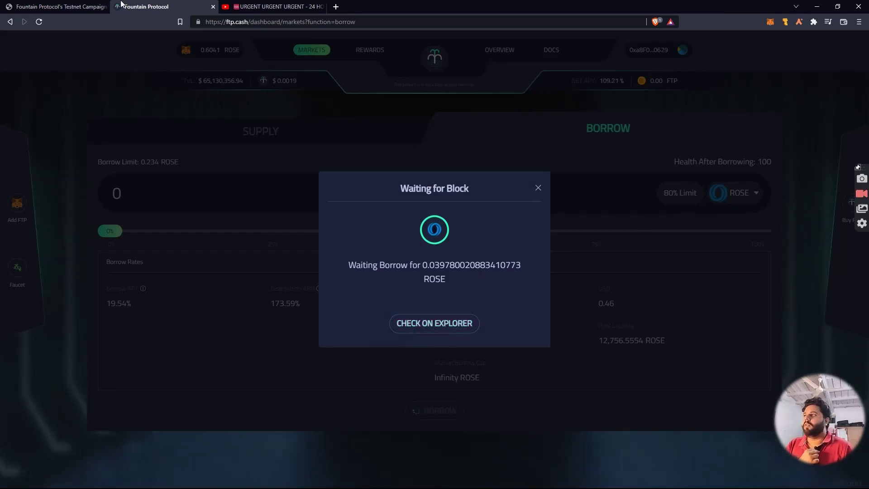
Read the article's instructions on repaying a borrowed asset, and enlarge its Borrowed table picture
click(82, 7)
scroll(254, 267, down, 3)
click(260, 223)
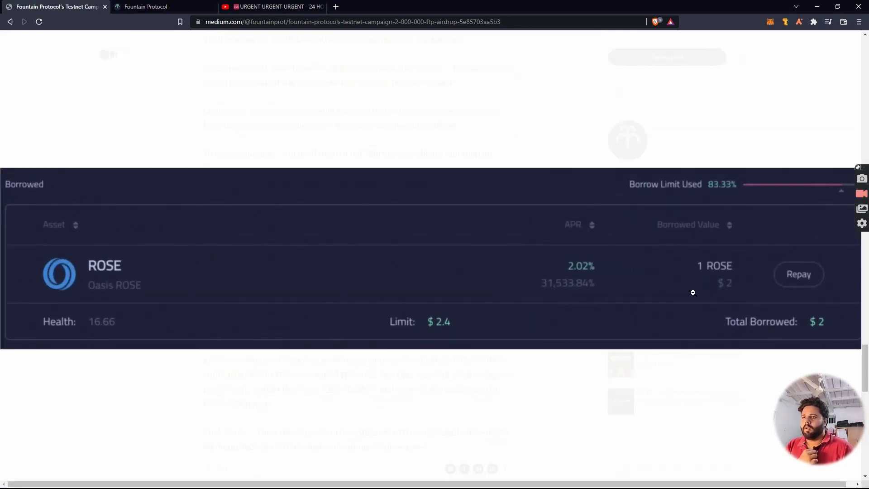
click(636, 362)
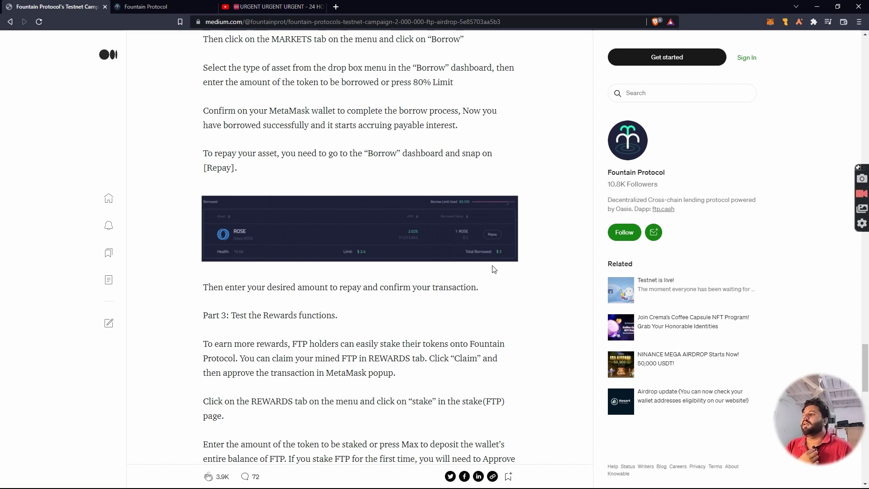
scroll(489, 274, down, 1)
Open the repayment dialog for the borrowed ROSE on the Fountain Borrow dashboard
click(158, 6)
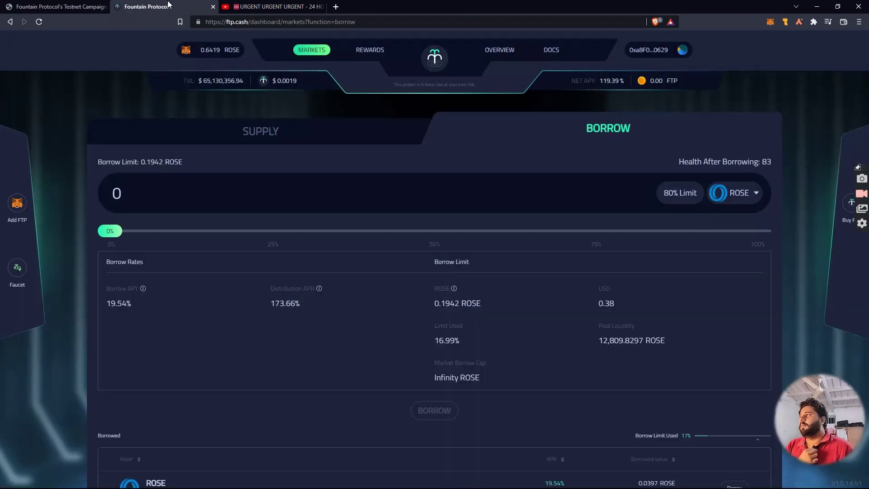
scroll(368, 373, down, 2)
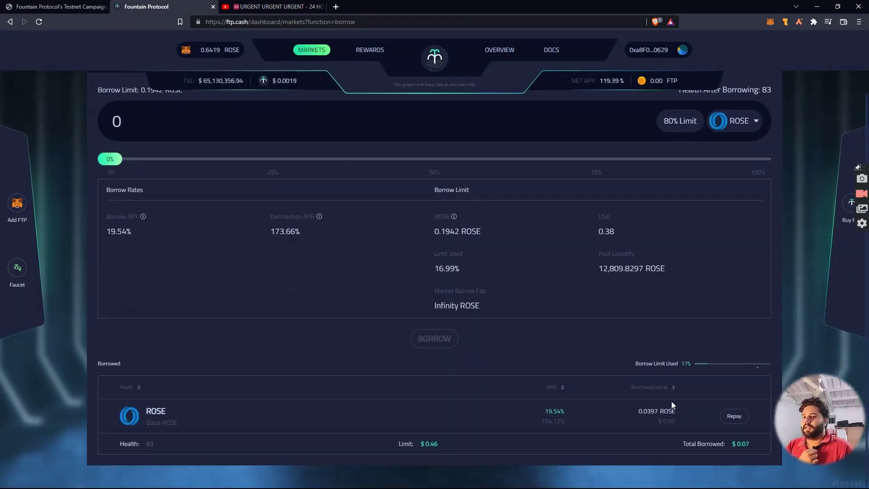
click(734, 416)
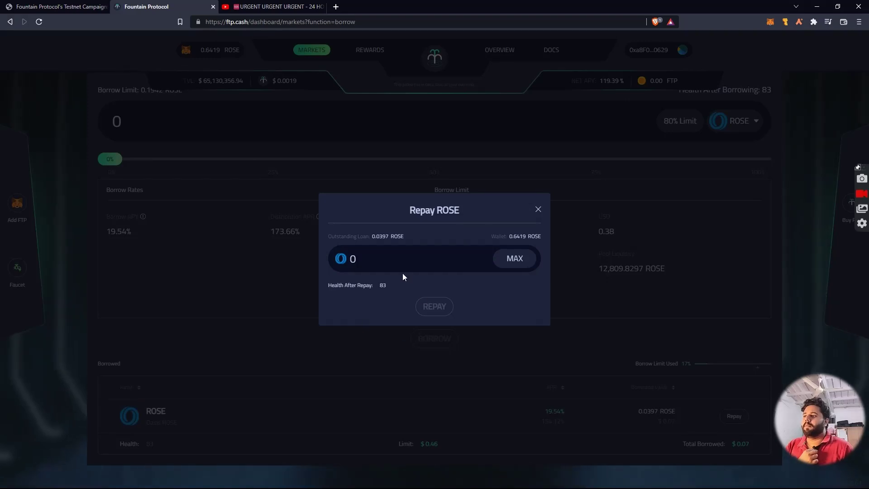
Try 0.1 ROSE and the maximum amount as the repayment
text(0)
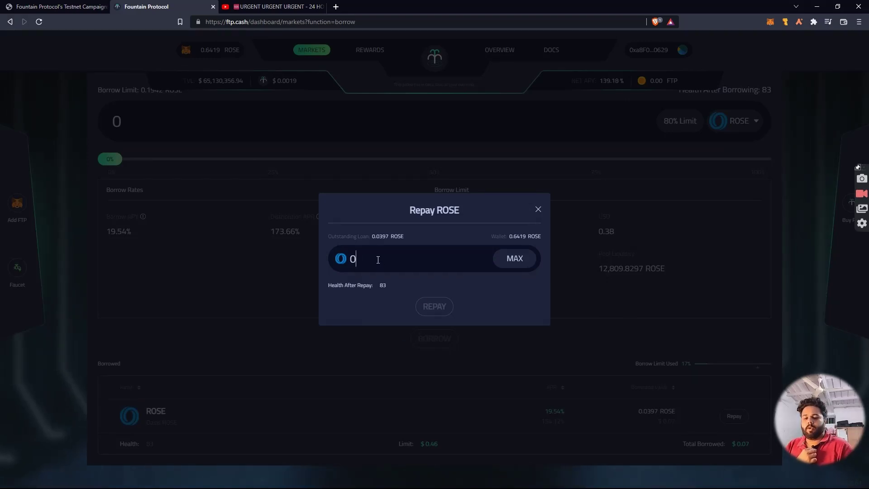
text(.0)
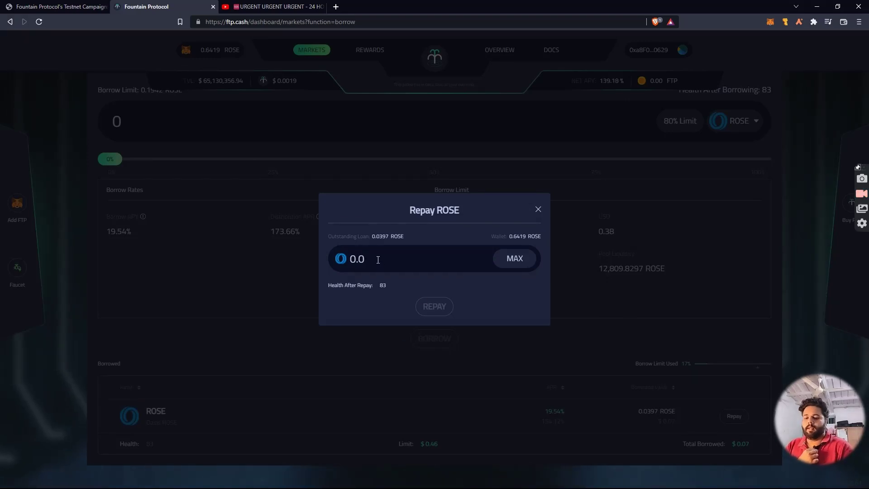
key(BackSpace)
text(1)
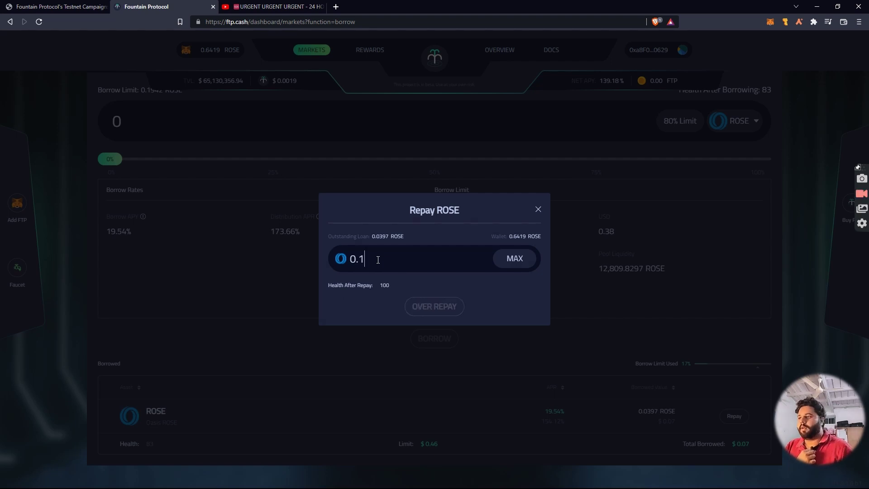
click(521, 258)
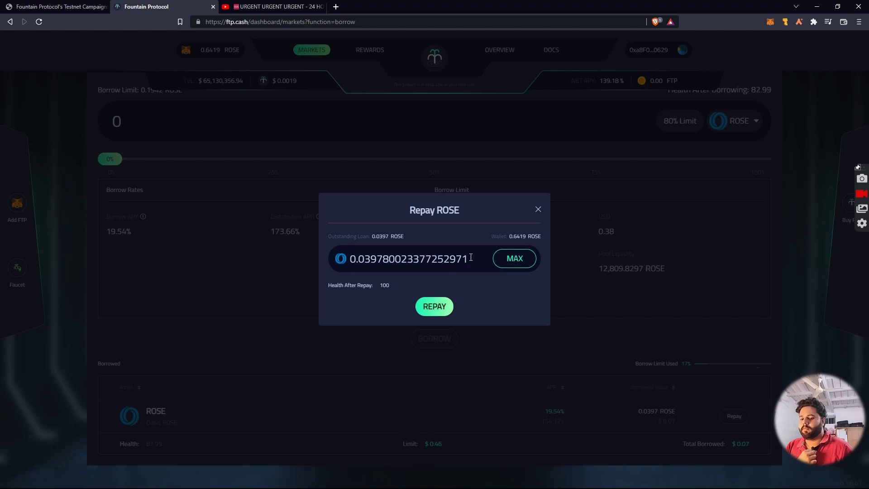
Set the repayment to 0.01 ROSE and submit it, approving the transaction in MetaMask
key(BackSpace)
key(BackSpace)
key(BackSpace)
key(BackSpace)
key(BackSpace)
key(BackSpace)
key(BackSpace)
key(BackSpace)
key(BackSpace)
key(BackSpace)
key(BackSpace)
key(BackSpace)
key(BackSpace)
key(BackSpace)
key(BackSpace)
key(BackSpace)
key(BackSpace)
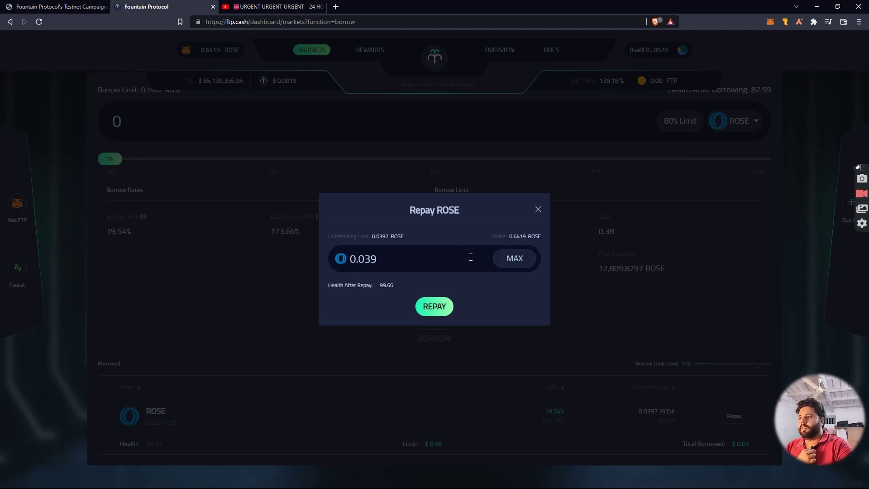
text(1)
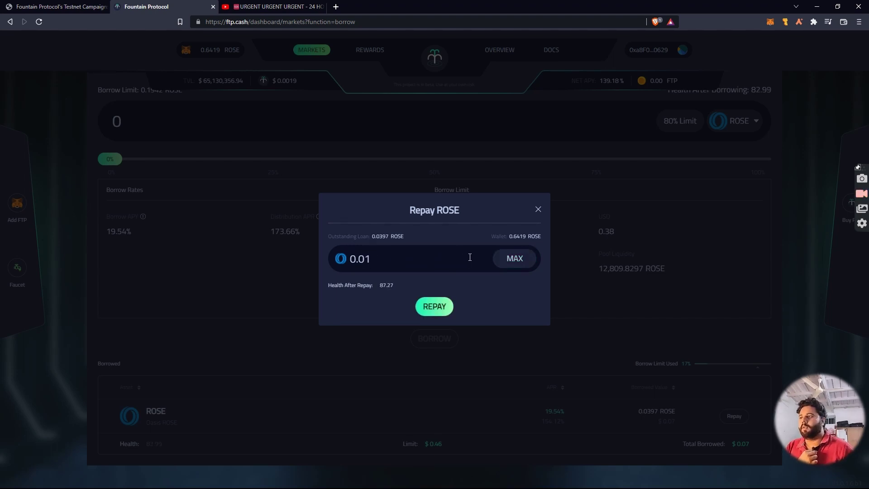
click(434, 306)
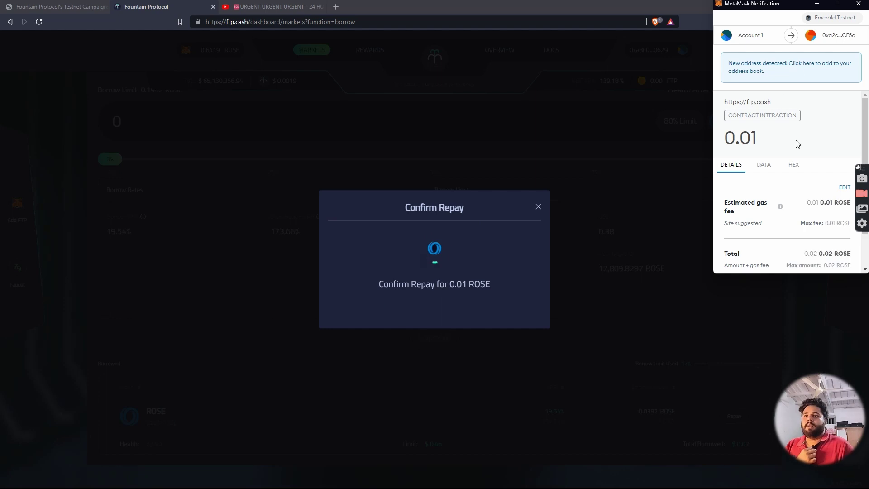
scroll(795, 141, down, 1)
click(832, 267)
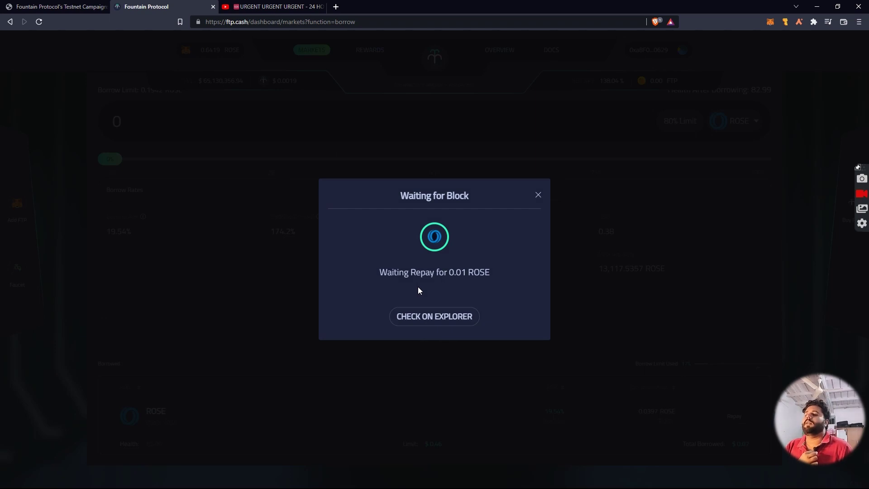
Read the article's Part 3 on testing the Rewards functions, covering how to claim and stake FTP
click(53, 7)
scroll(297, 271, down, 4)
scroll(298, 281, down, 3)
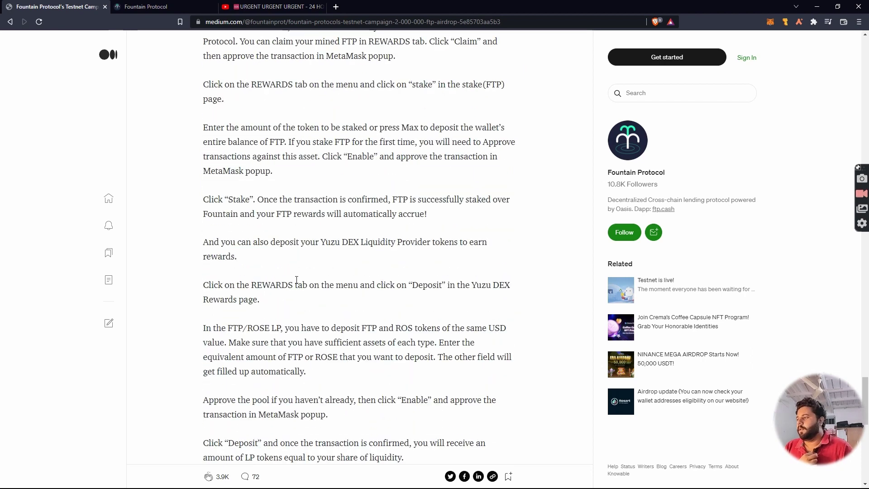
scroll(276, 251, up, 6)
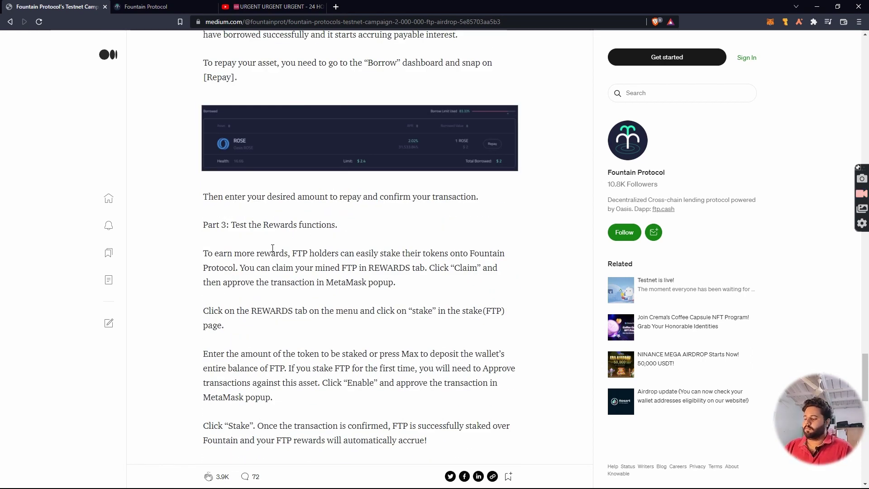
click(144, 6)
click(41, 7)
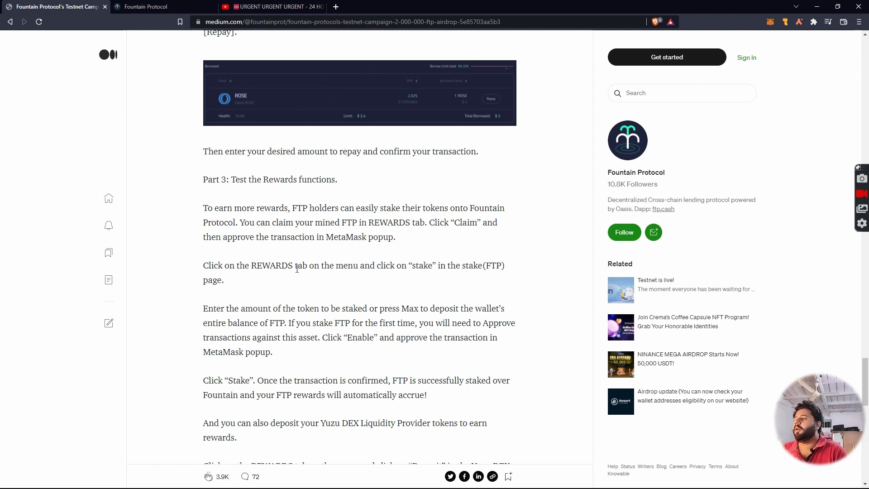
Claim the unclaimed FTP reward on the Fountain Rewards page and approve the transaction in MetaMask
click(145, 7)
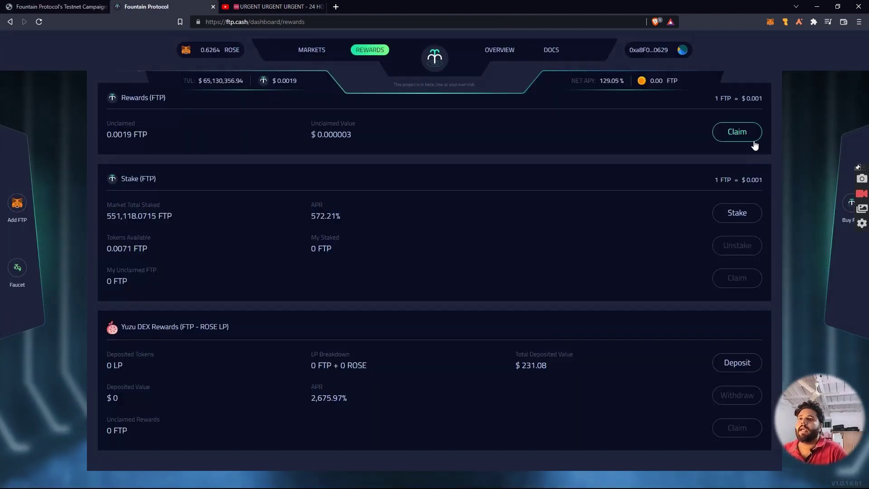
click(749, 133)
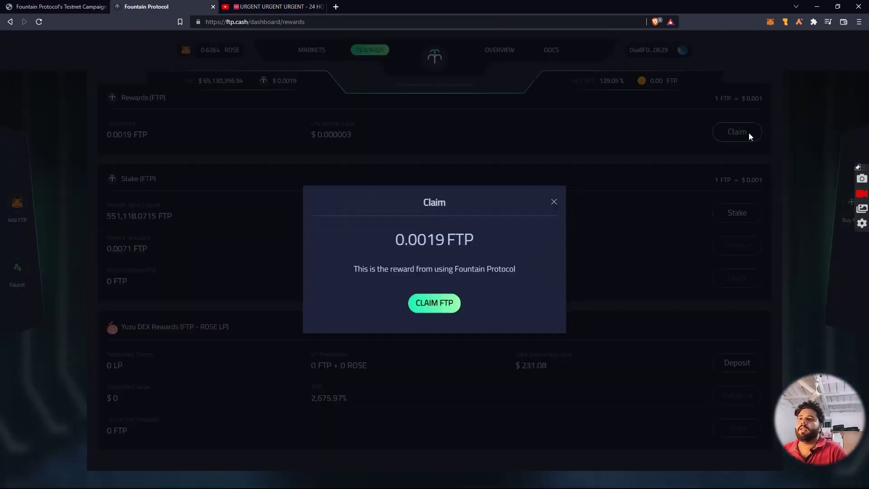
click(432, 308)
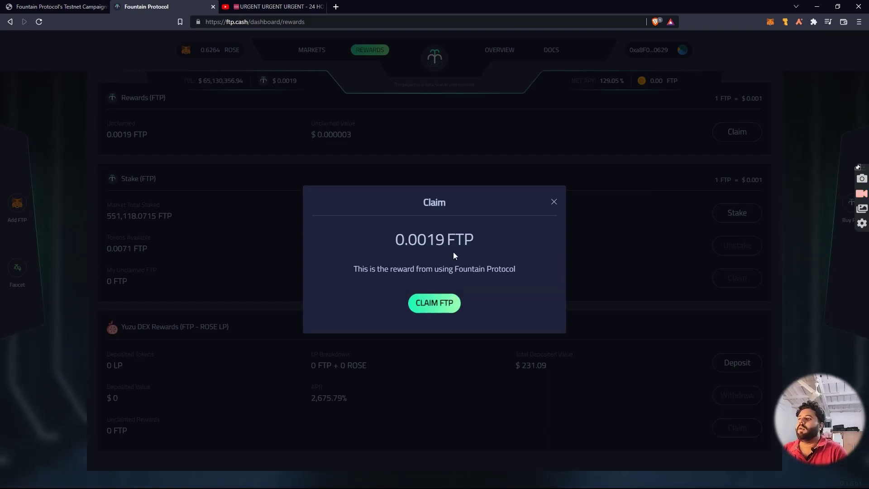
click(452, 303)
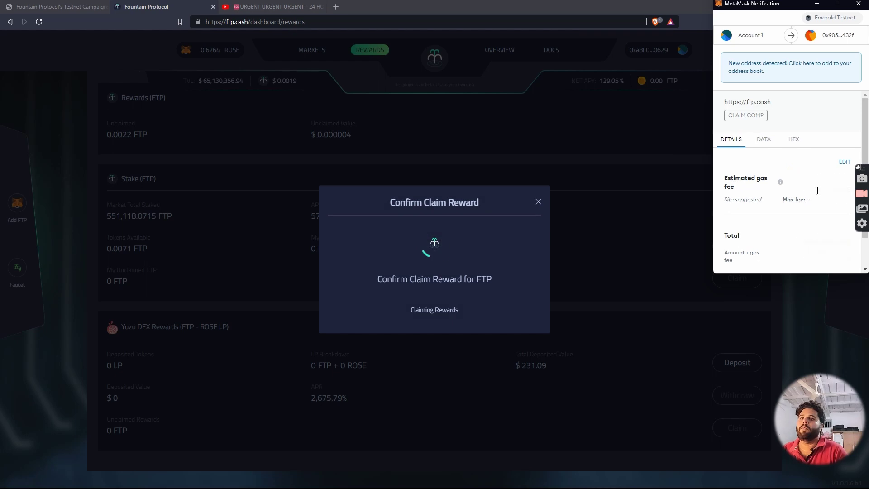
scroll(812, 185, down, 1)
click(846, 256)
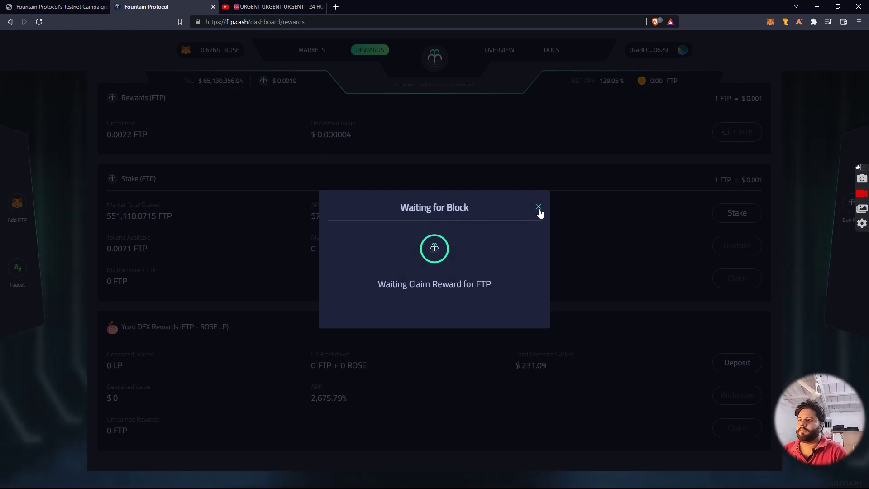
Check the article's staking and LP deposit instructions, and set the FTP stake amount to 0.003 on the Rewards page
click(61, 6)
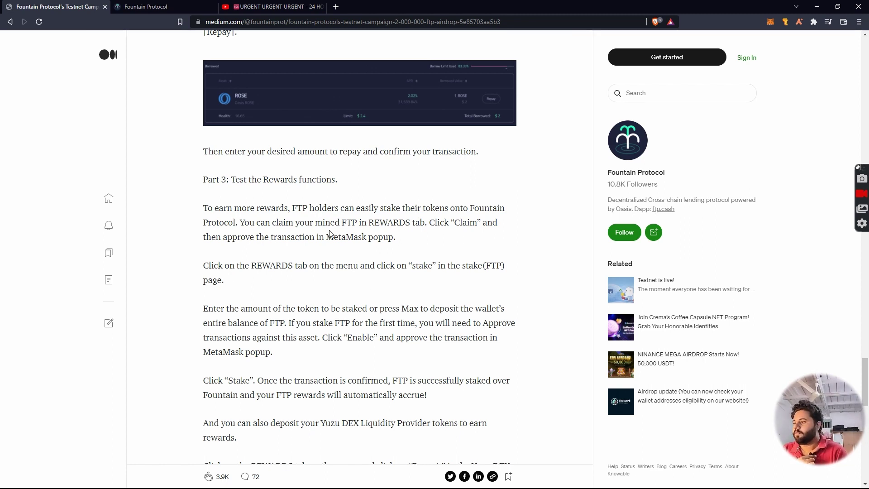
scroll(255, 291, down, 6)
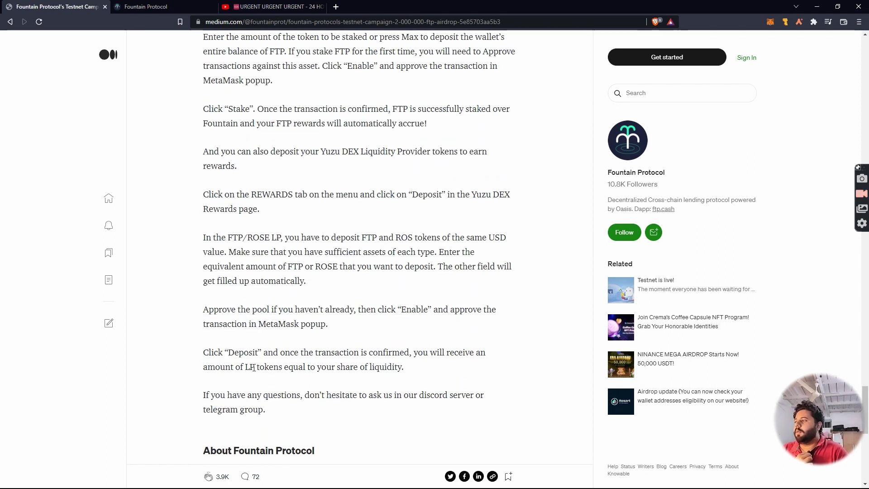
click(145, 6)
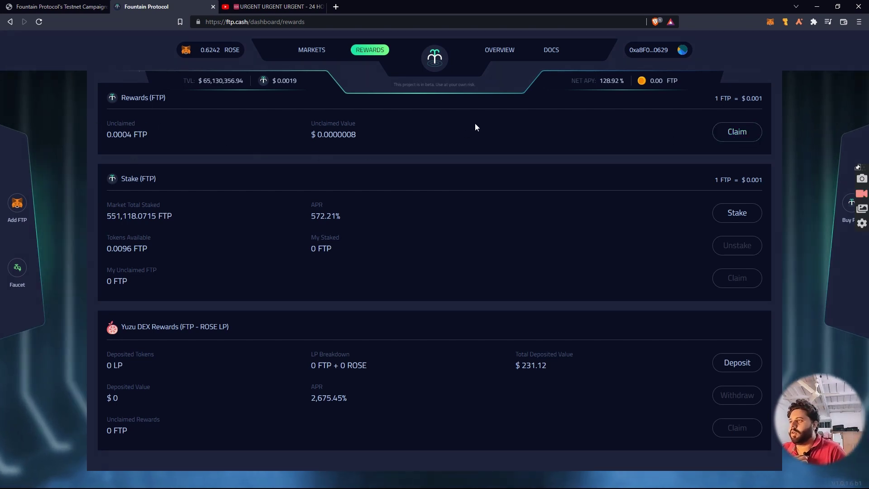
click(740, 220)
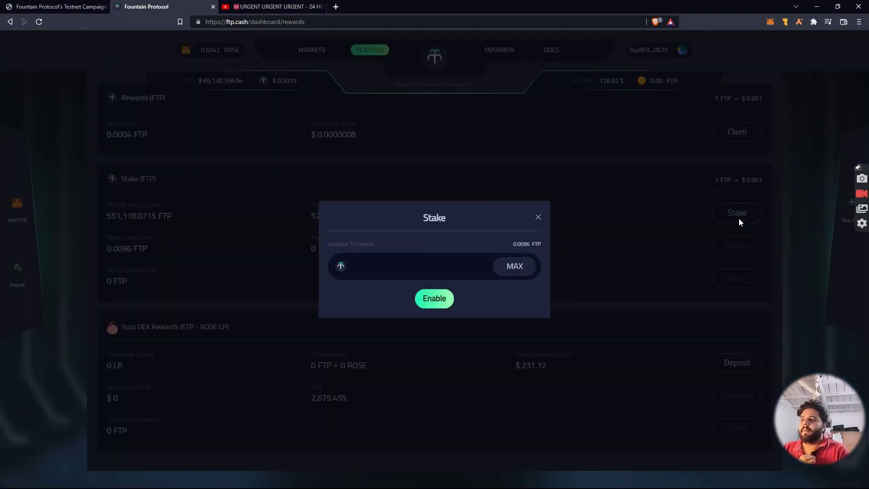
click(519, 268)
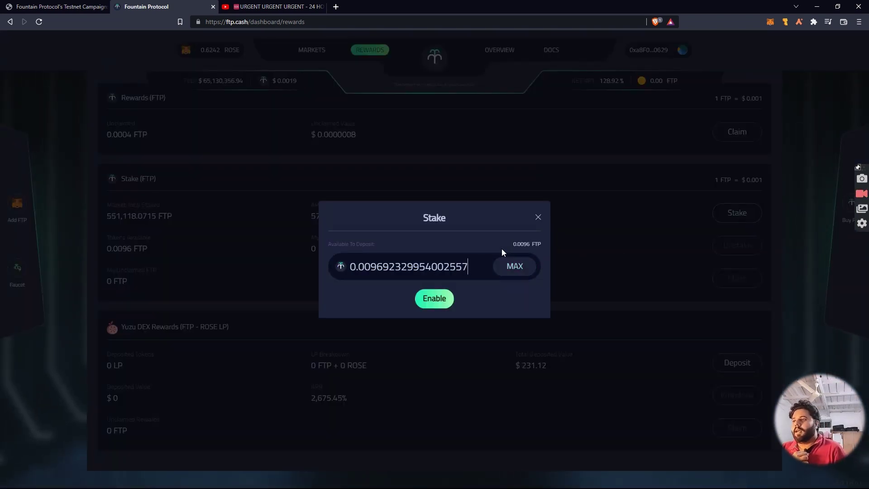
key(BackSpace)
key(BackSpace)
key(BackSpace)
key(BackSpace)
key(BackSpace)
key(BackSpace)
key(BackSpace)
key(BackSpace)
key(BackSpace)
key(BackSpace)
key(BackSpace)
key(BackSpace)
key(BackSpace)
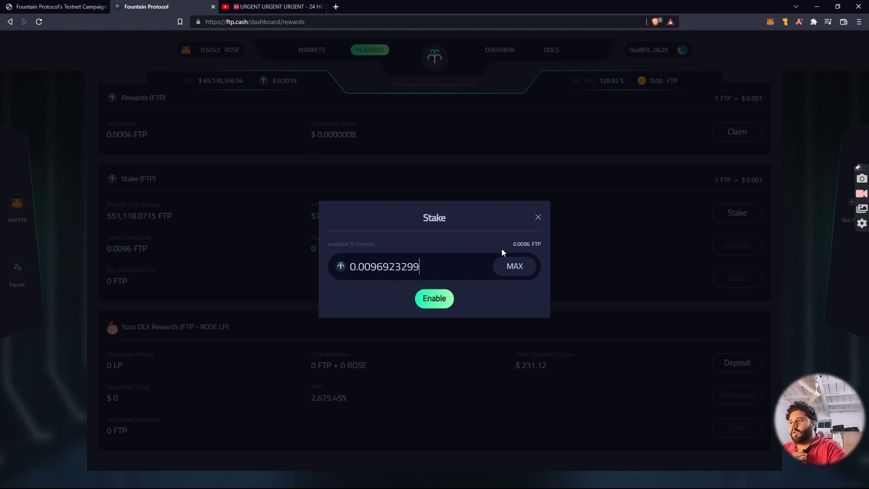
key(BackSpace)
key(BackSpace)
key(BackSpace)
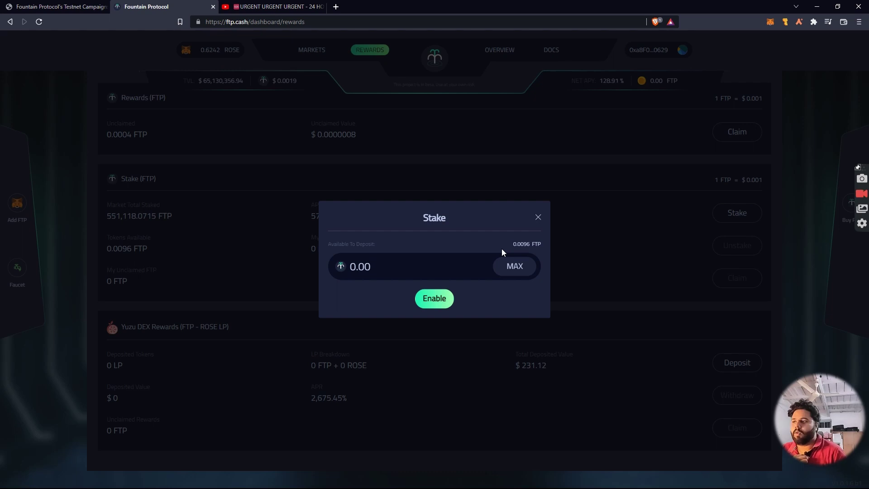
text(3)
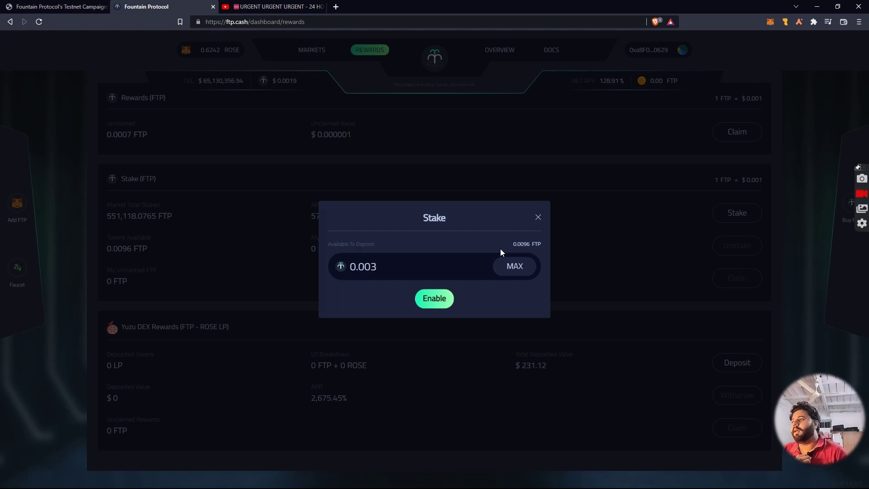
Enable FTP staking, grant the access permission in MetaMask, and close the stake dialog
click(447, 299)
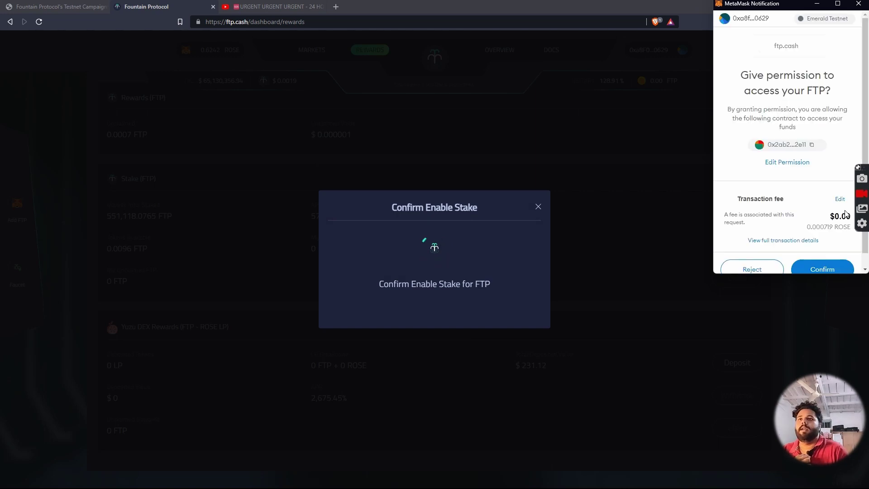
click(823, 270)
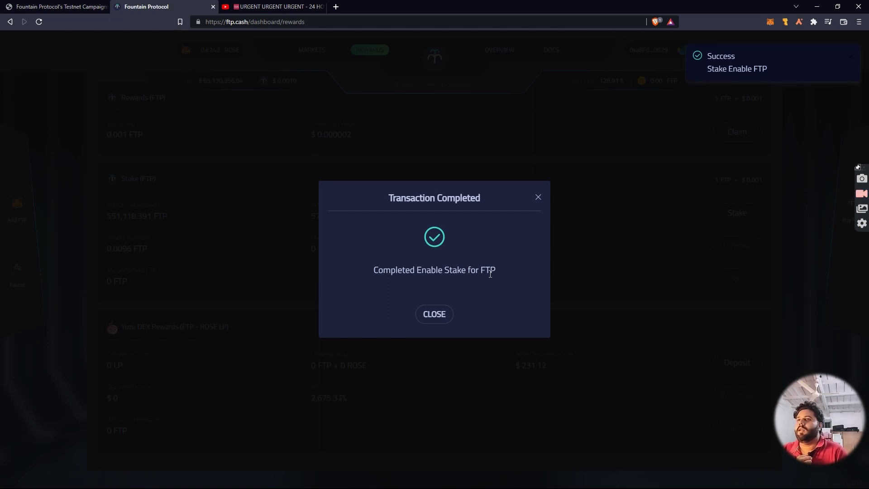
click(434, 314)
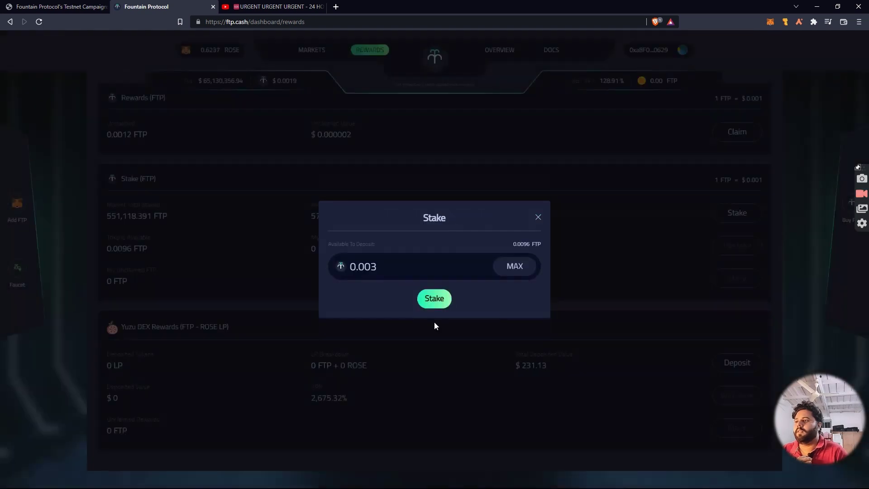
click(539, 217)
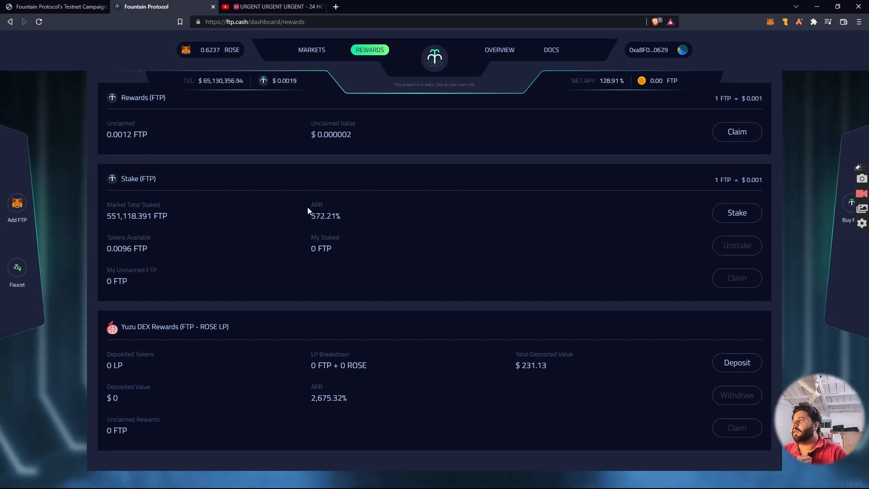
In the Yuzu DEX deposit dialog, try 0.6 ROSE as liquidity and replace it with the maximum of 0.0096 FTP
scroll(344, 254, down, 1)
click(728, 356)
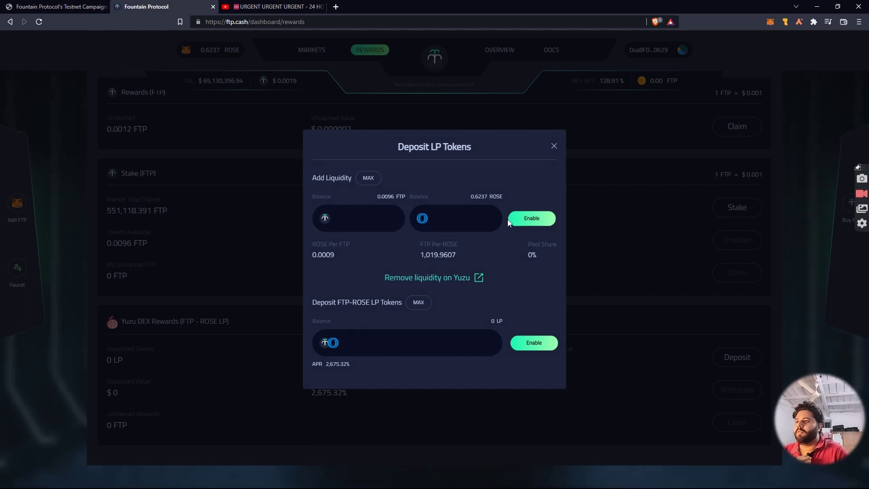
click(464, 216)
text(0.6)
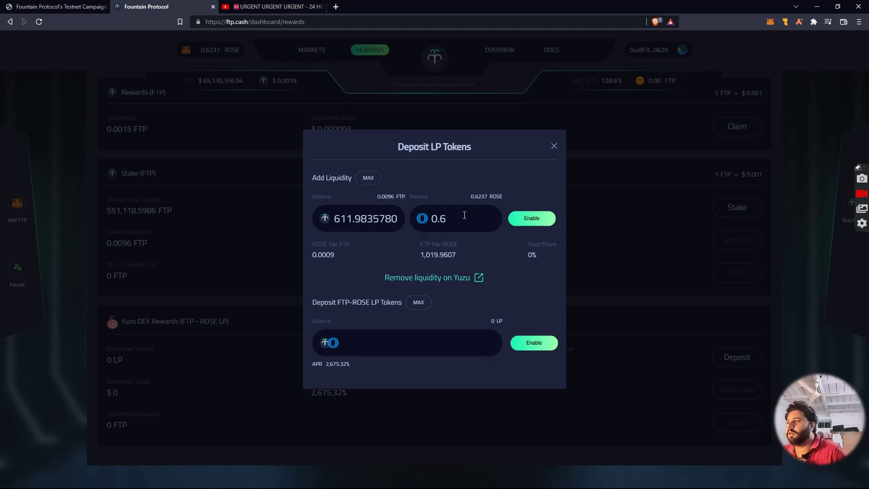
click(367, 179)
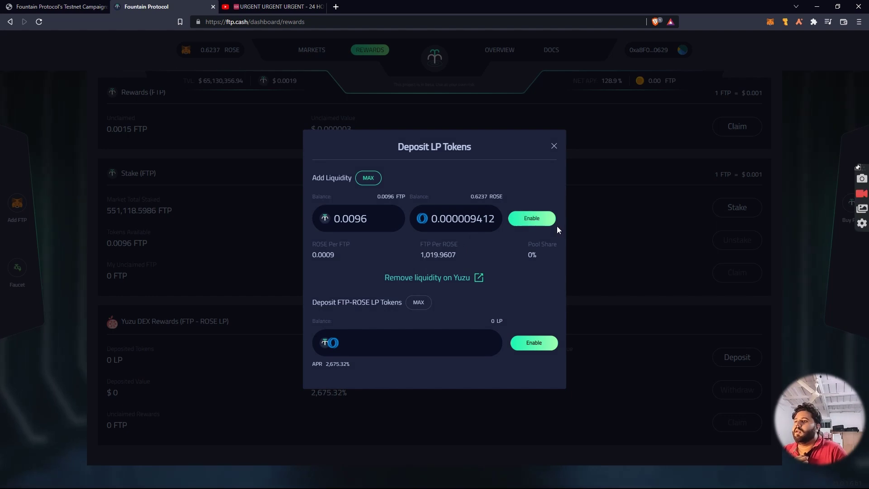
Enable FTP for adding liquidity and grant the access permission in MetaMask
click(541, 222)
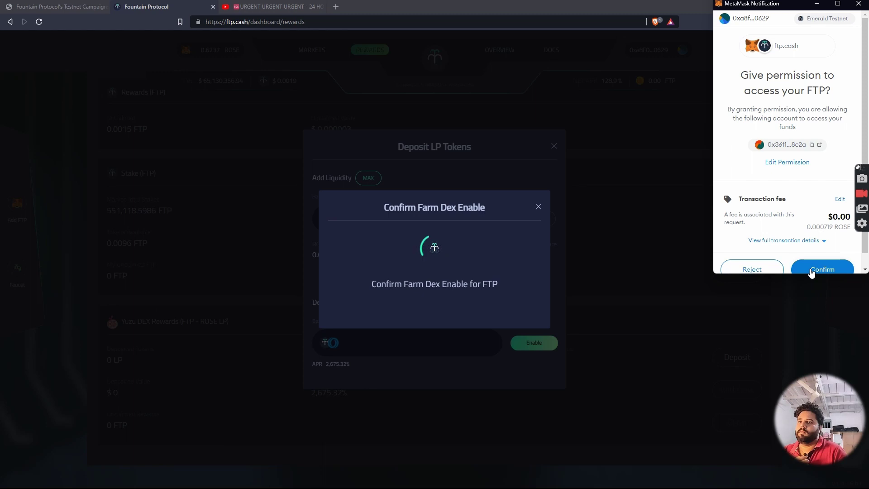
click(811, 271)
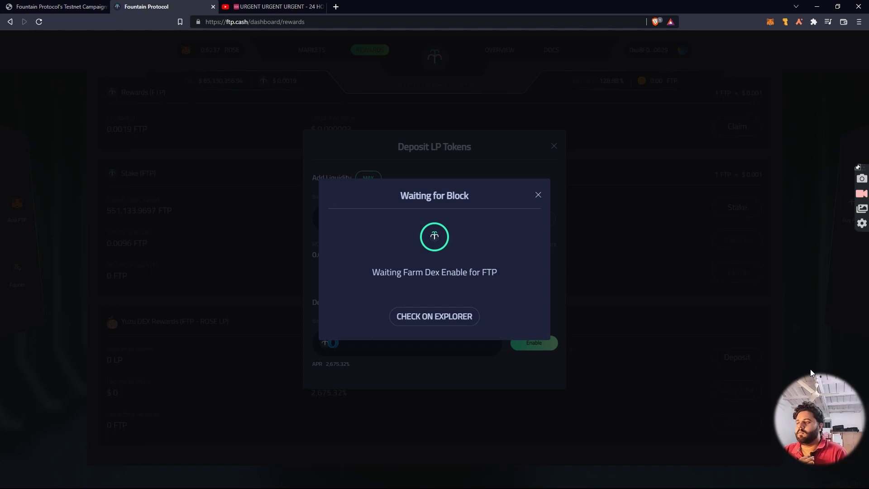
mouse_move(810, 375)
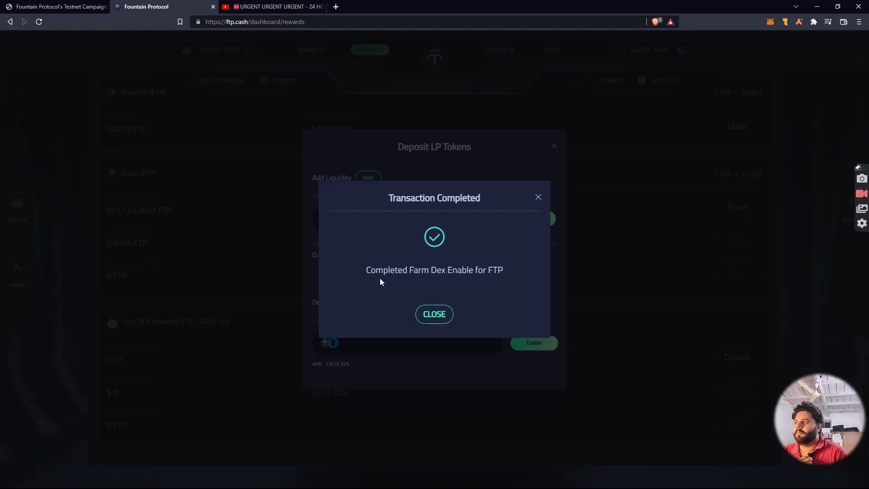
Recheck the article's LP deposit instructions, and enable FTP-ROSE LP token deposits with the permission granted in MetaMask
key(ctrl+shift+Tab)
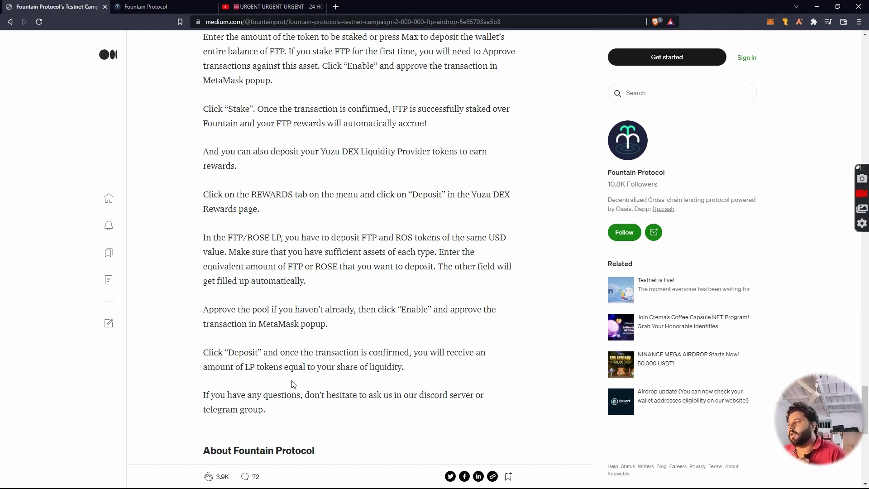
click(198, 4)
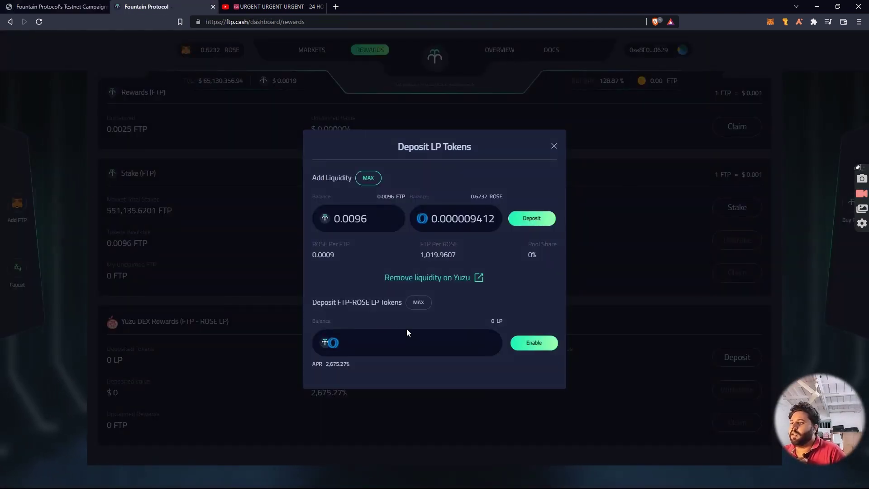
click(519, 347)
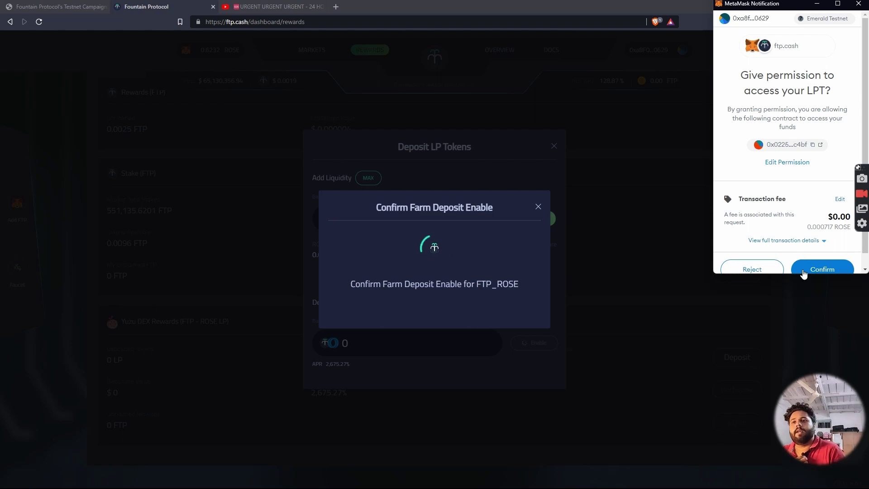
click(804, 271)
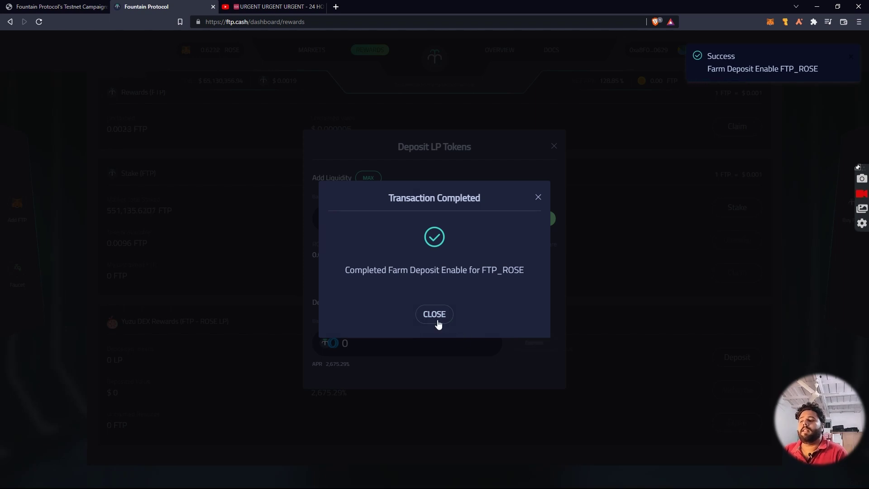
Review the article's borrowing, repayment and supply instructions back to Step 3, Test the Product
click(84, 5)
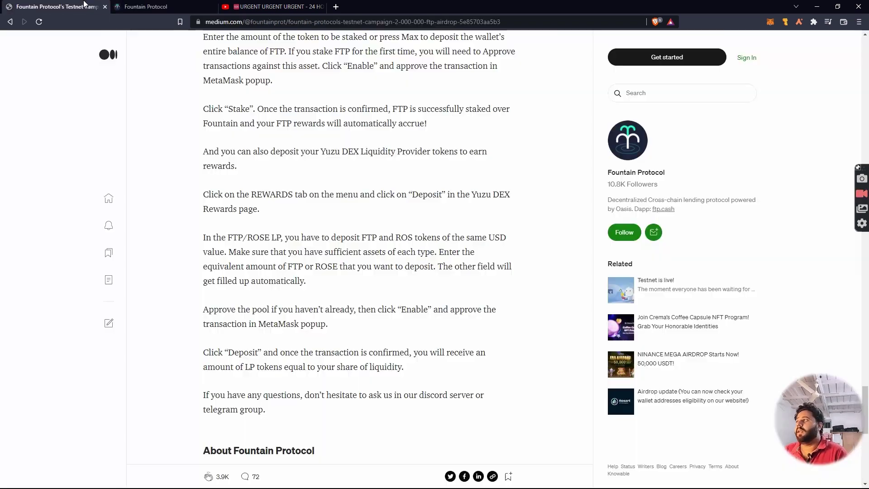
scroll(198, 170, up, 10)
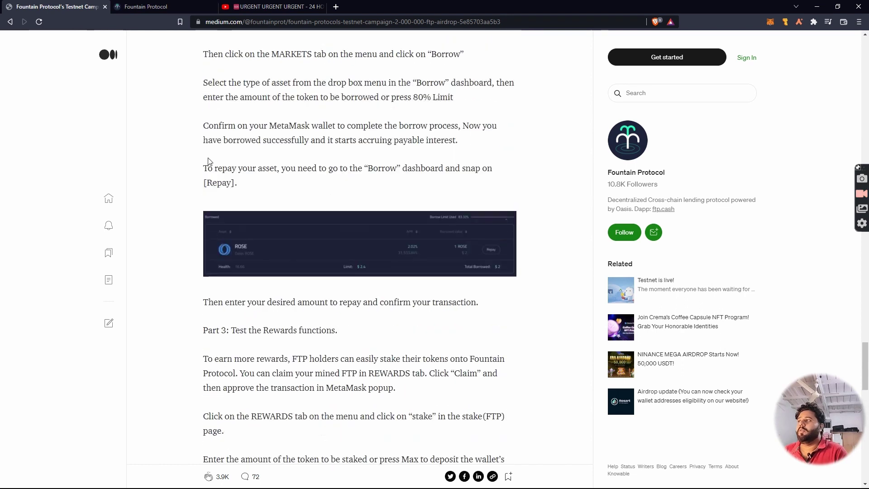
scroll(221, 188, up, 6)
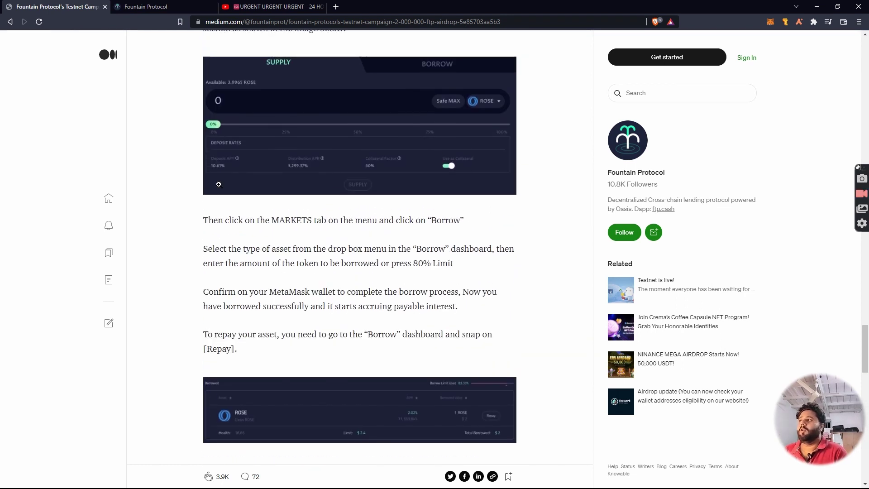
scroll(210, 188, up, 7)
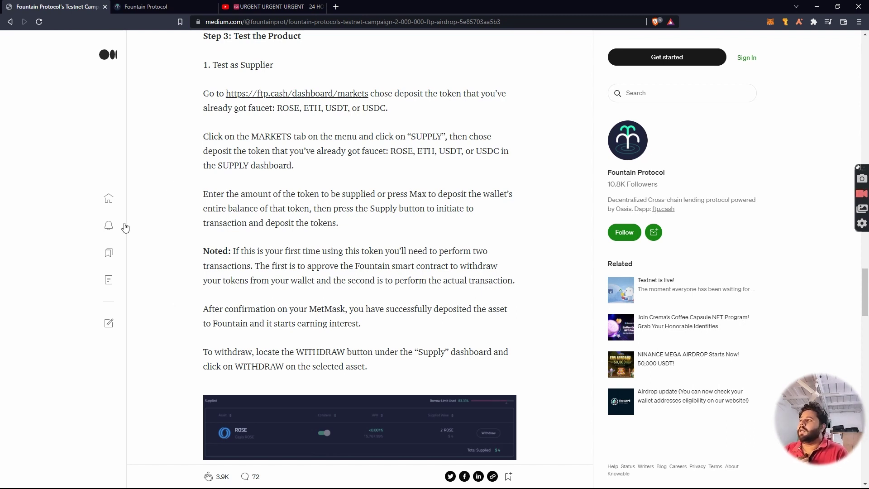
scroll(301, 141, up, 7)
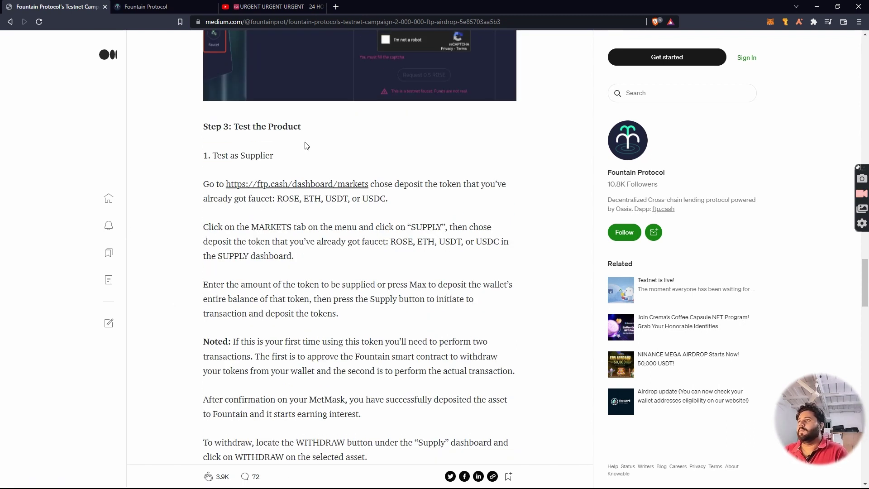
click(295, 7)
Close the LP token deposit dialog on the Fountain Rewards page
click(192, 8)
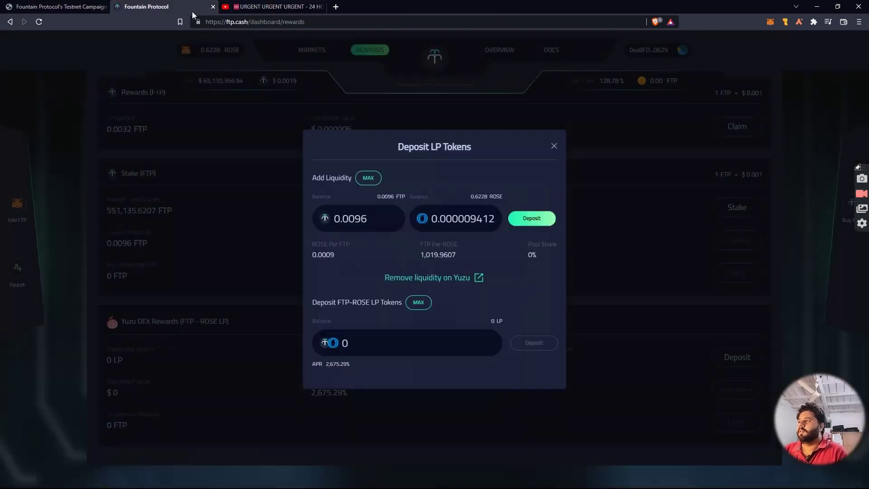
click(552, 148)
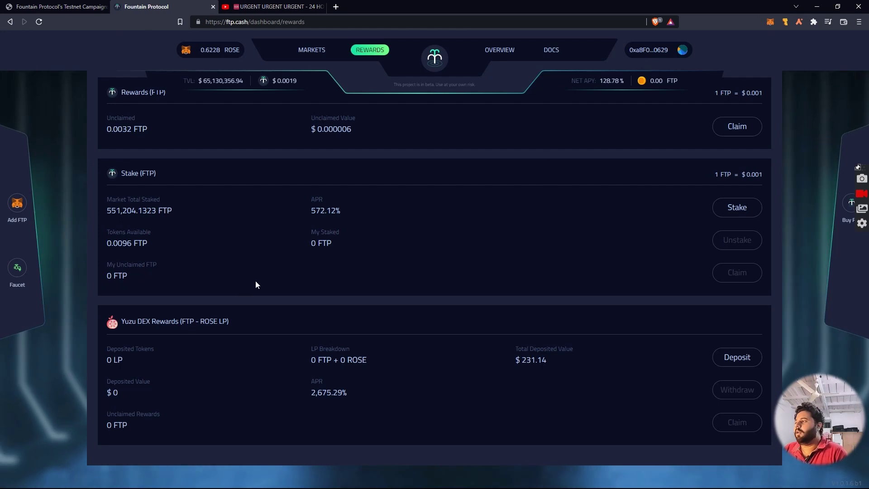
scroll(237, 297, up, 2)
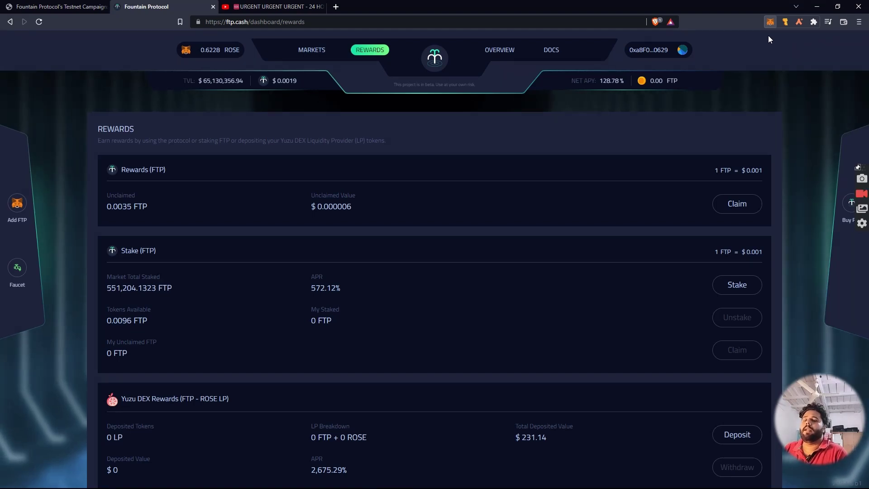
Review the ftp.cash transactions in MetaMask's activity history, and revisit Fountain Protocol's Markets and Rewards pages
click(771, 21)
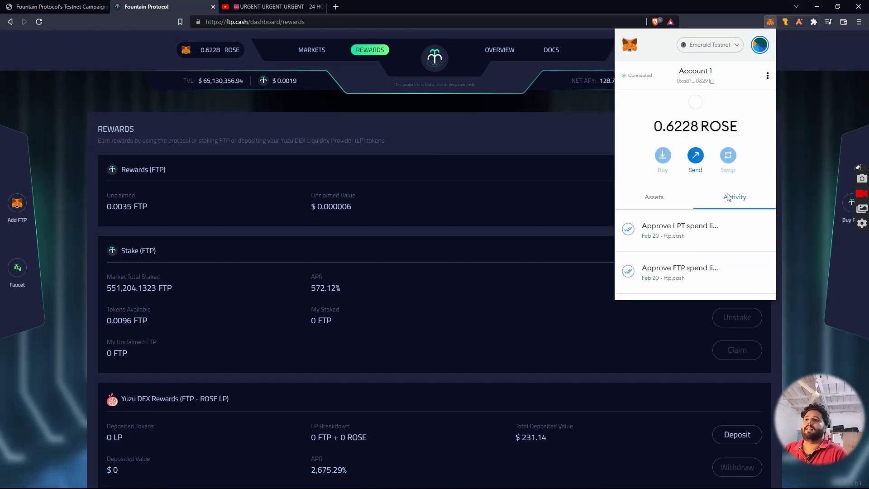
scroll(707, 235, down, 5)
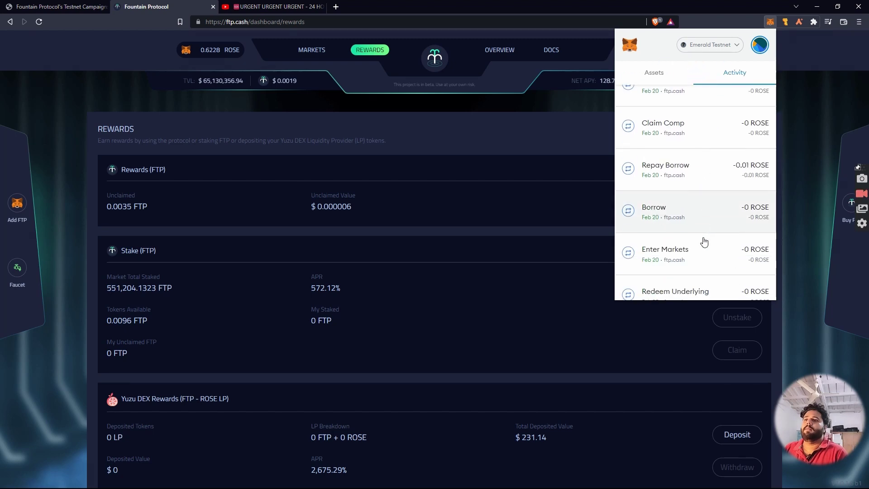
scroll(704, 243, down, 2)
scroll(704, 243, up, 4)
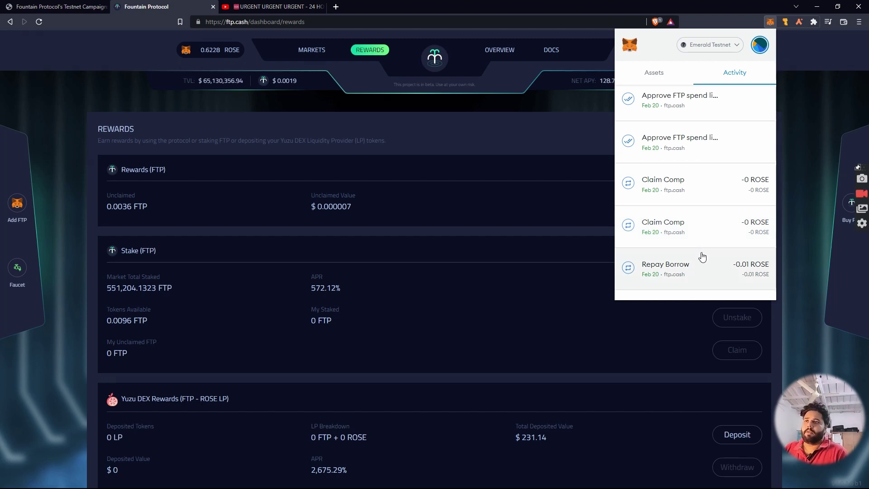
scroll(703, 258, up, 5)
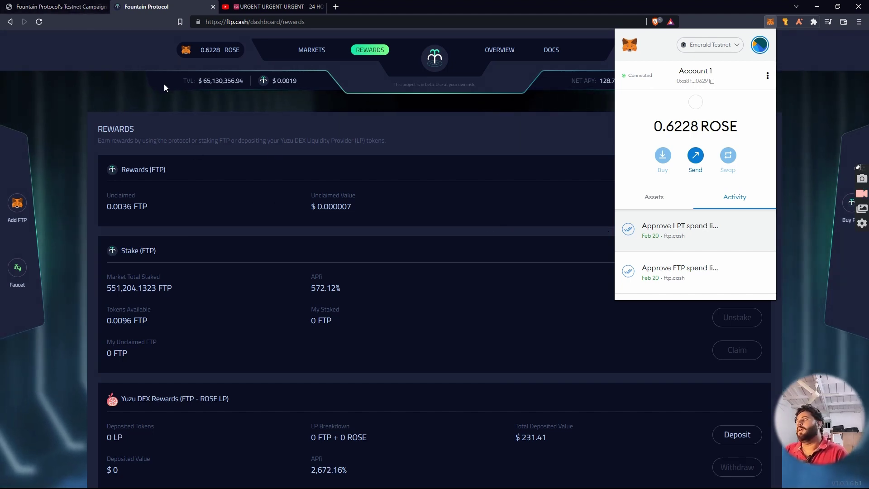
click(312, 51)
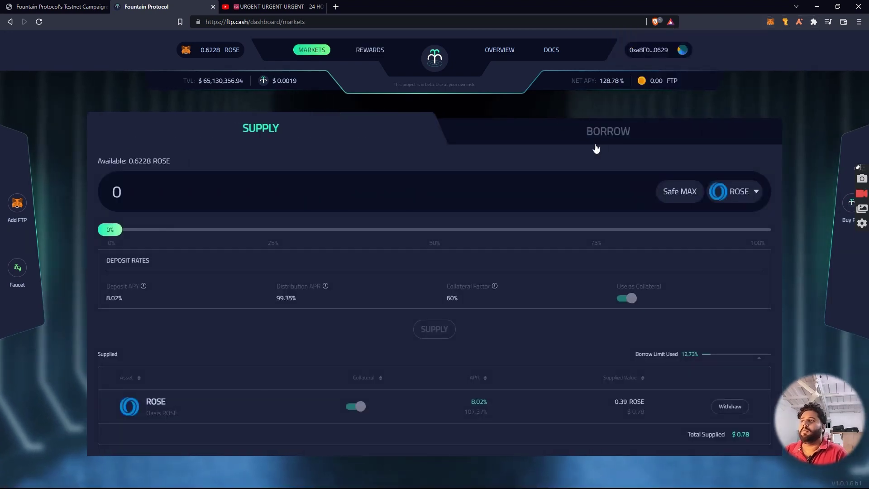
click(370, 50)
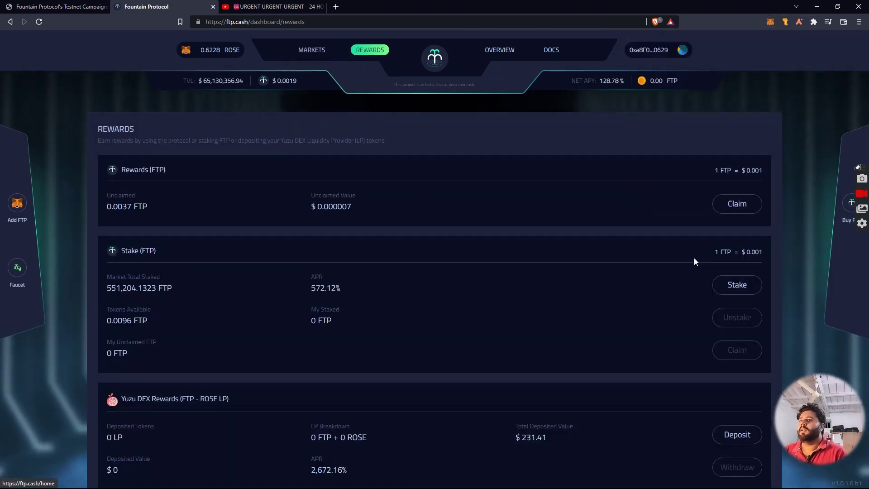